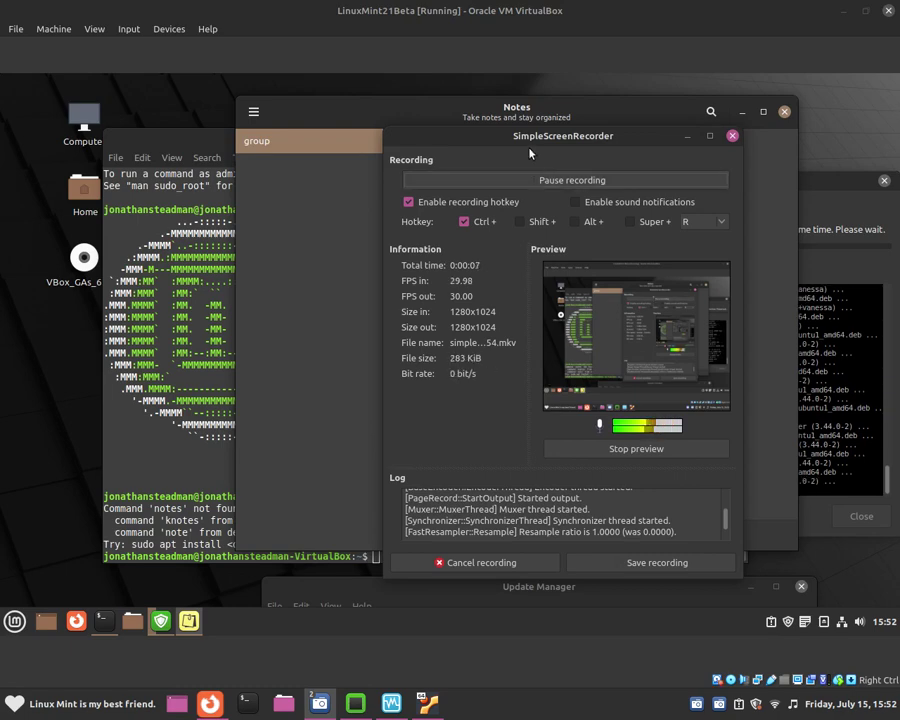
Drag the SimpleScreenRecorder window aside and minimize it so the Notes window shows
drag(528, 142, 558, 177)
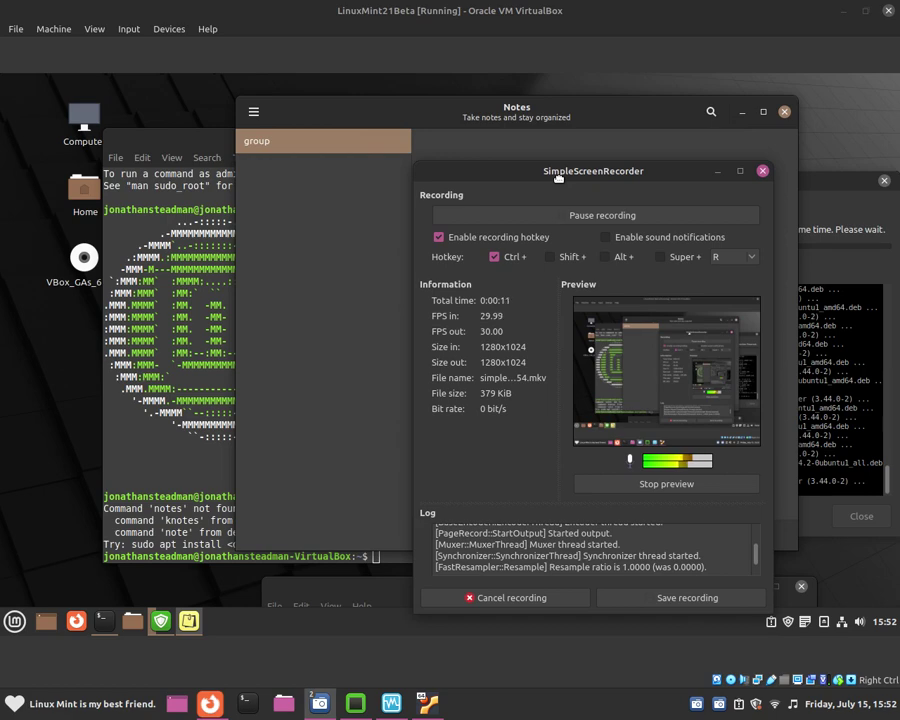
click(717, 171)
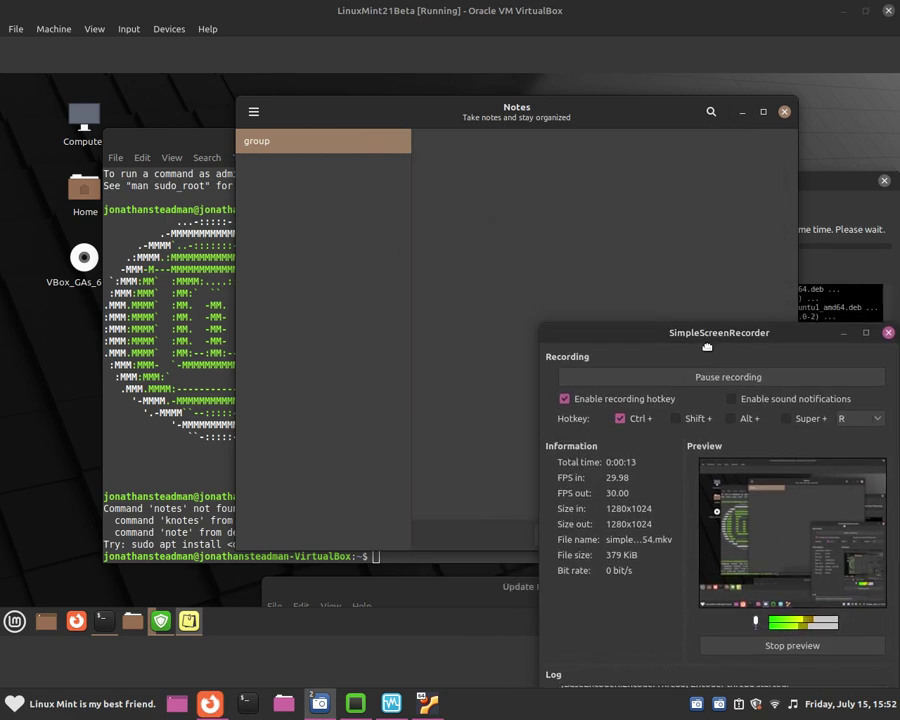
Search the Mint menu for 'notes', then close the menu
click(13, 621)
text(notes)
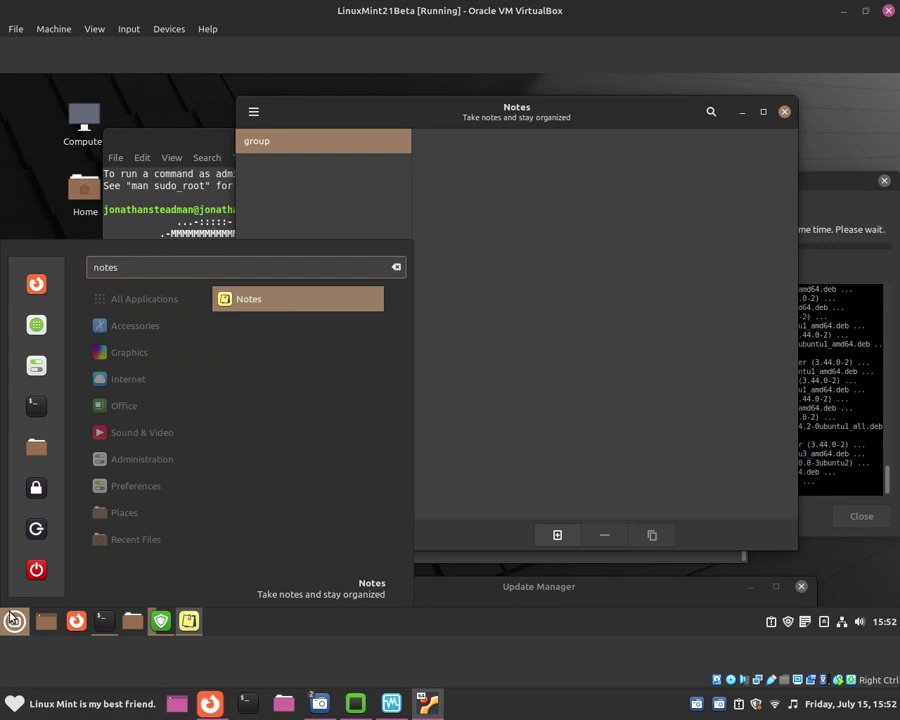
click(10, 620)
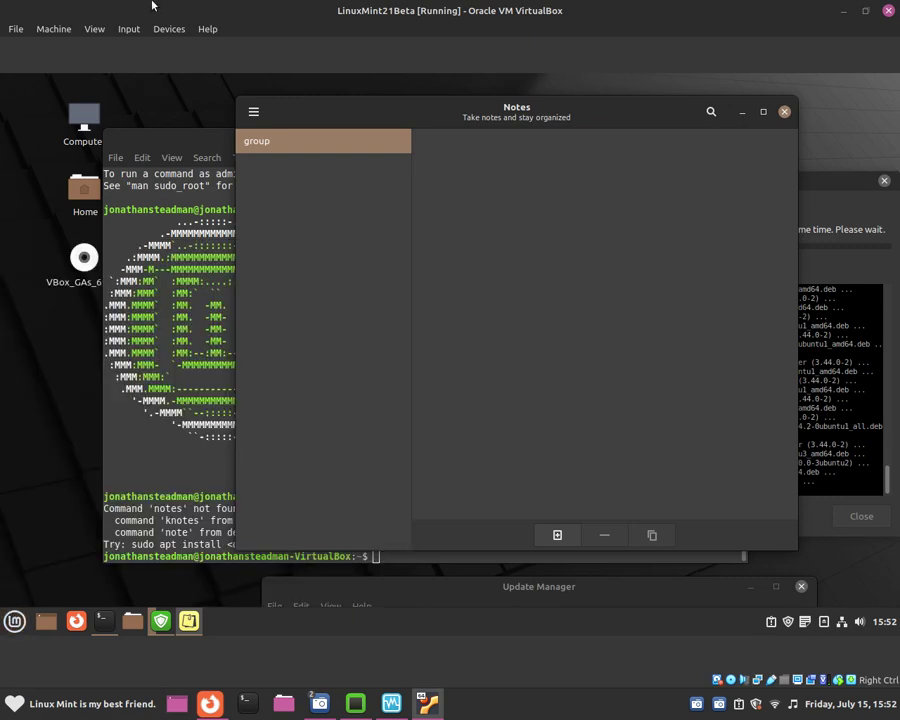
Move, maximize and restore the Notes window, settling it slightly up and right
drag(307, 117, 269, 125)
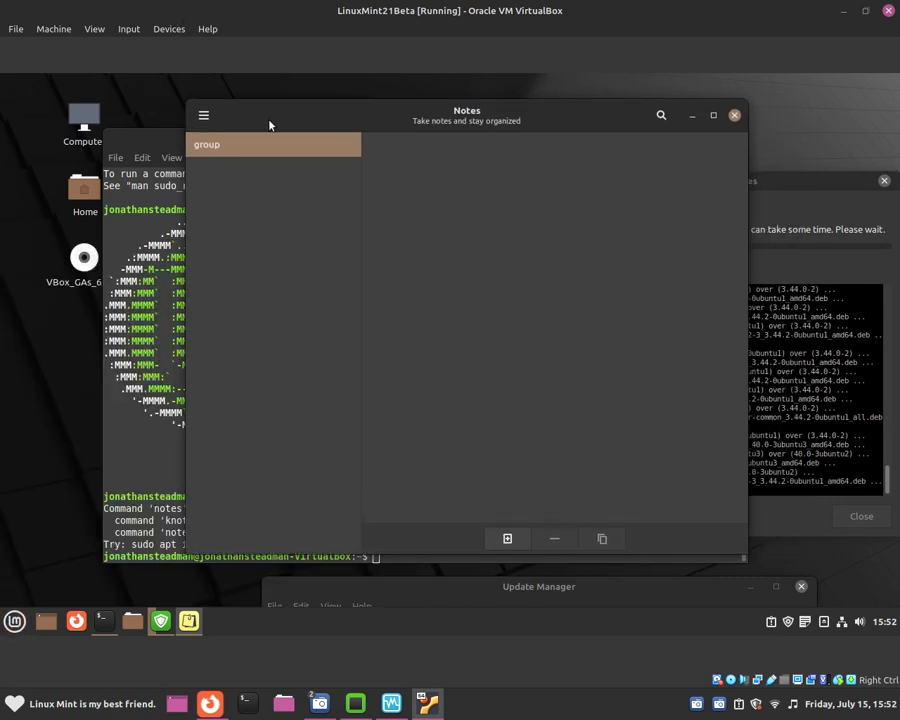
click(712, 116)
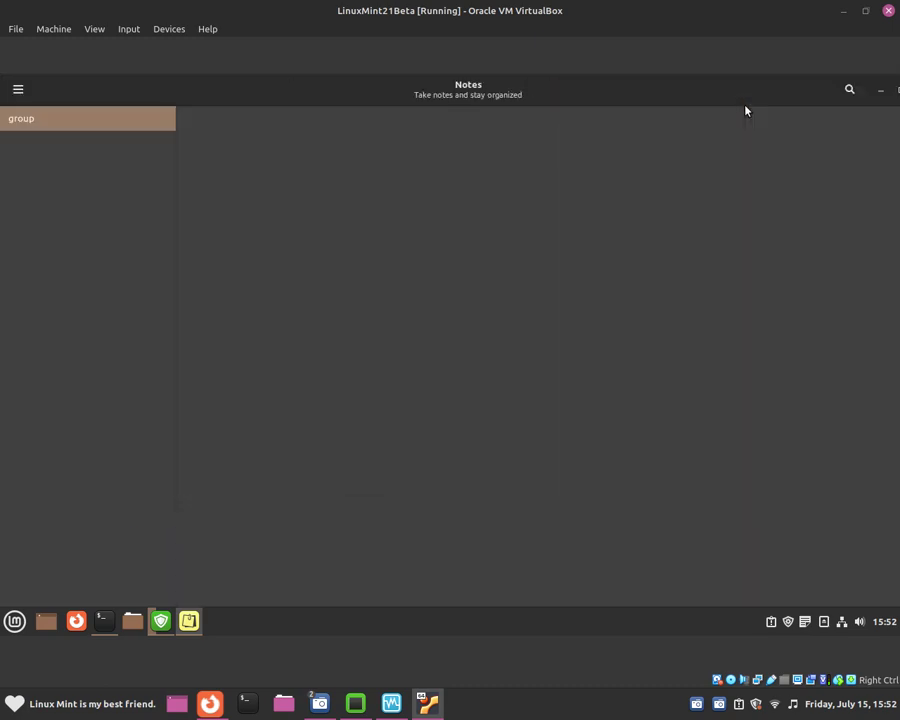
click(863, 92)
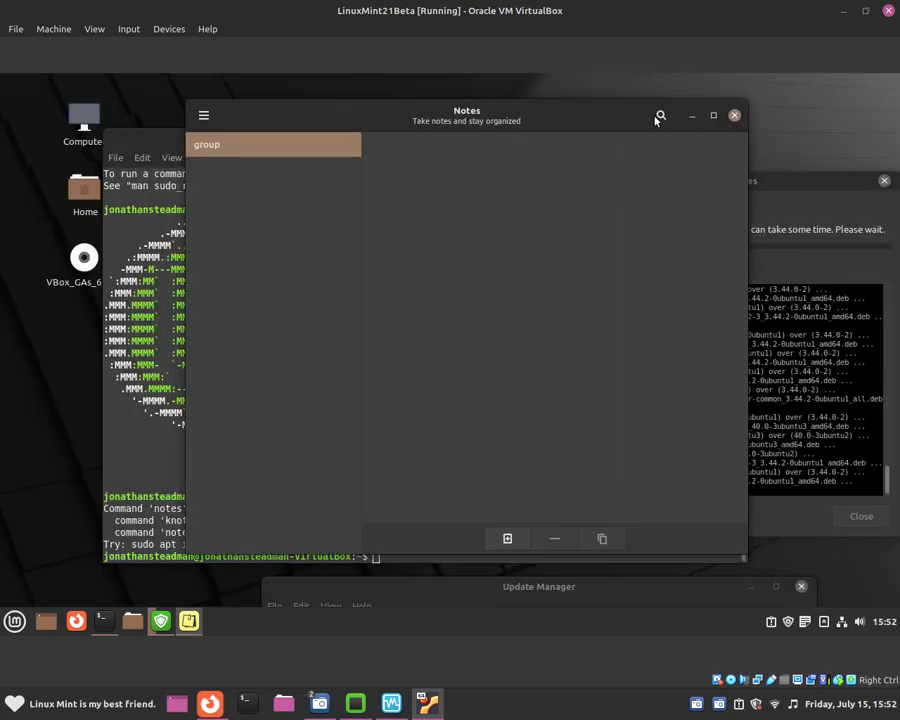
drag(504, 118, 526, 115)
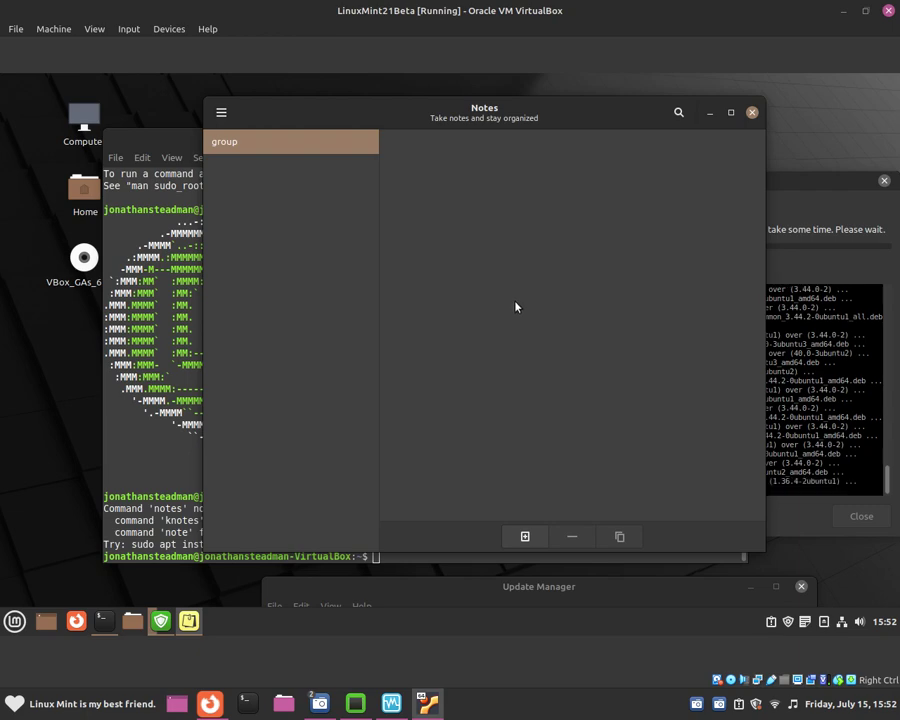
mouse_move(226, 147)
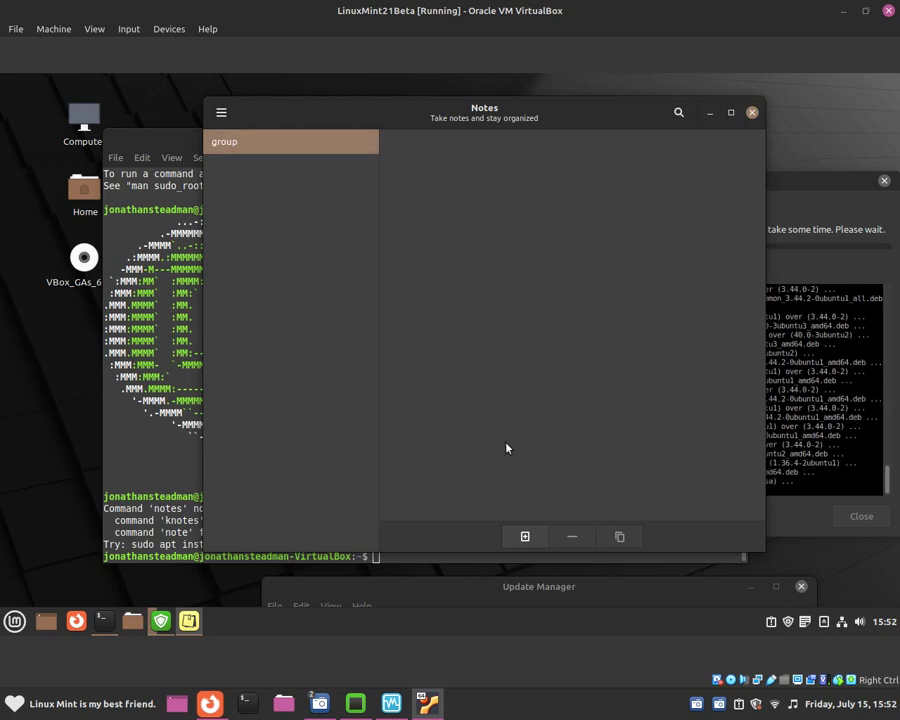
Create a new note, centre it, and type the three task lines plus random test text
click(525, 538)
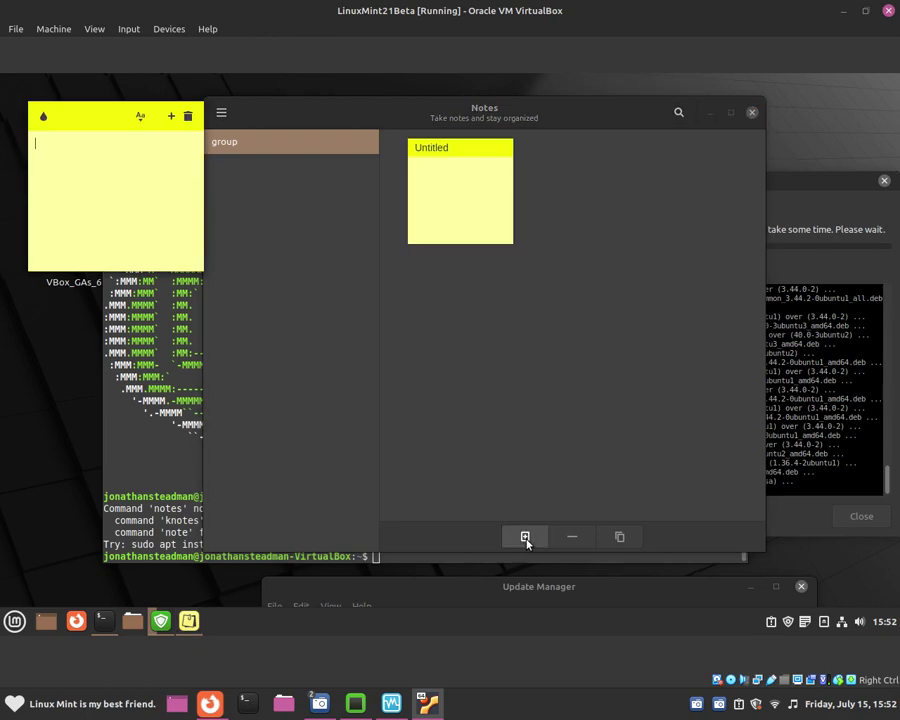
drag(116, 130, 527, 272)
click(528, 280)
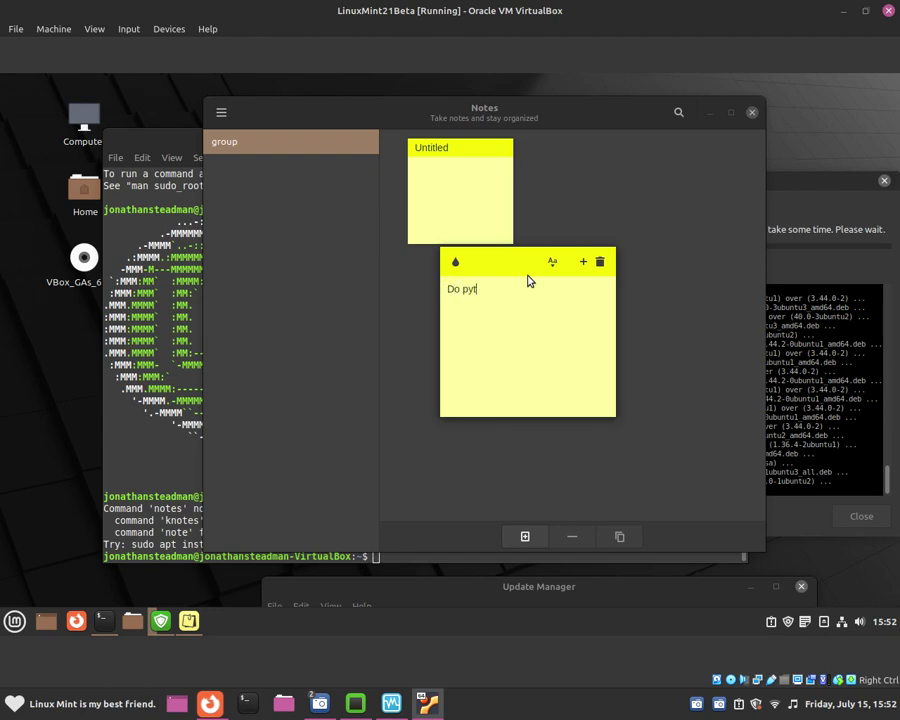
text(mming fore )
text(S)
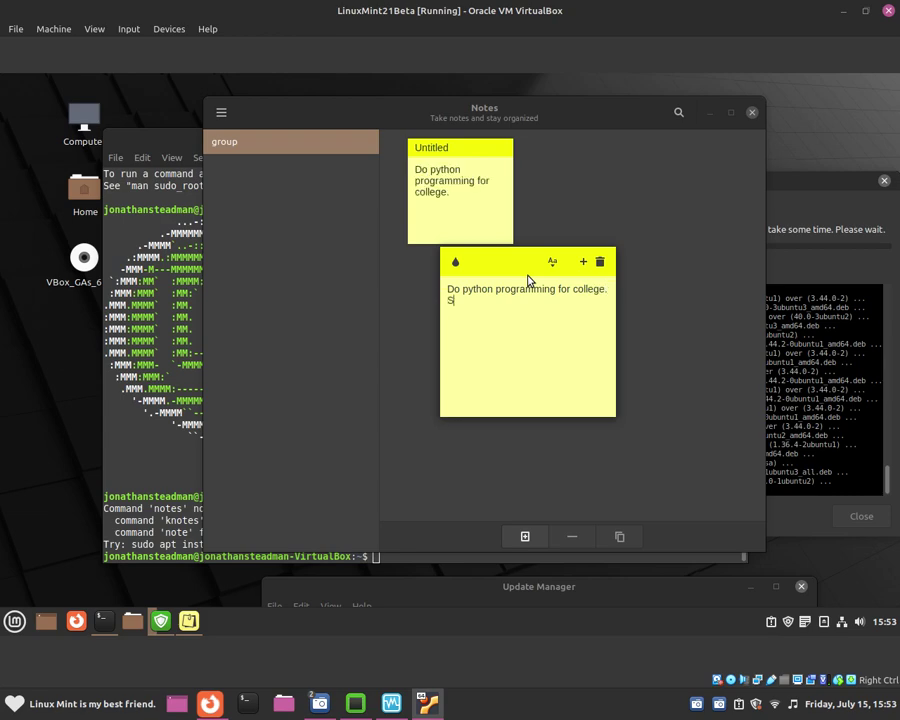
text(oftware bui)
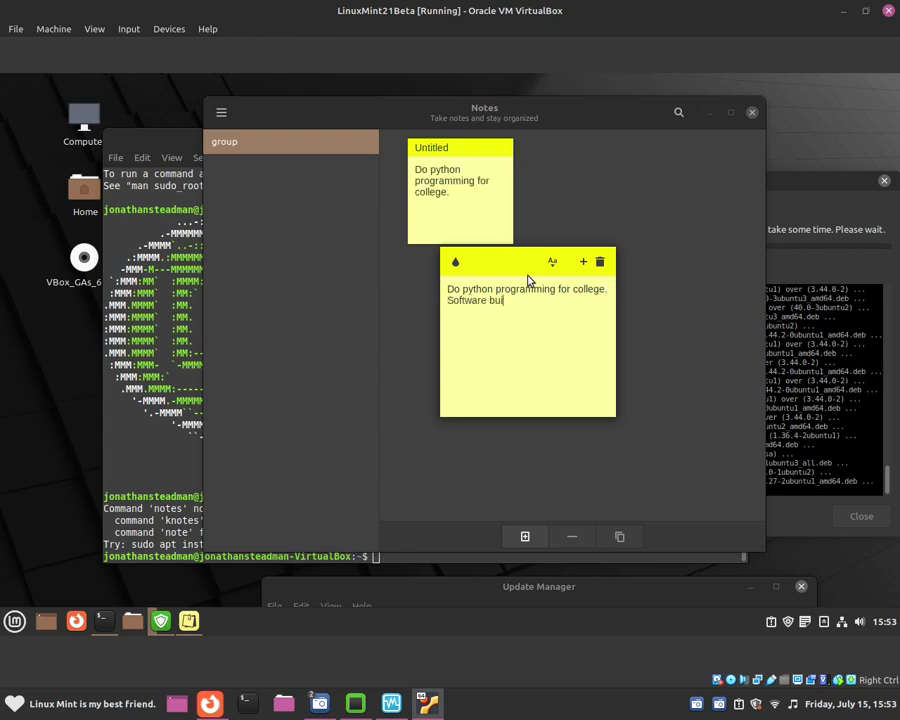
text(s fixes.)
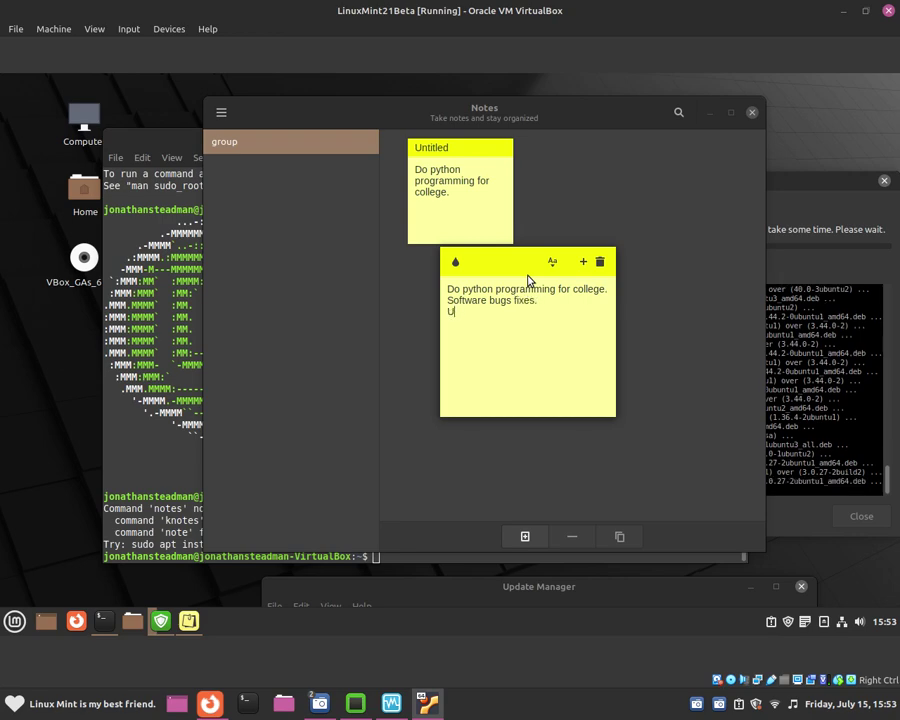
text(tu )
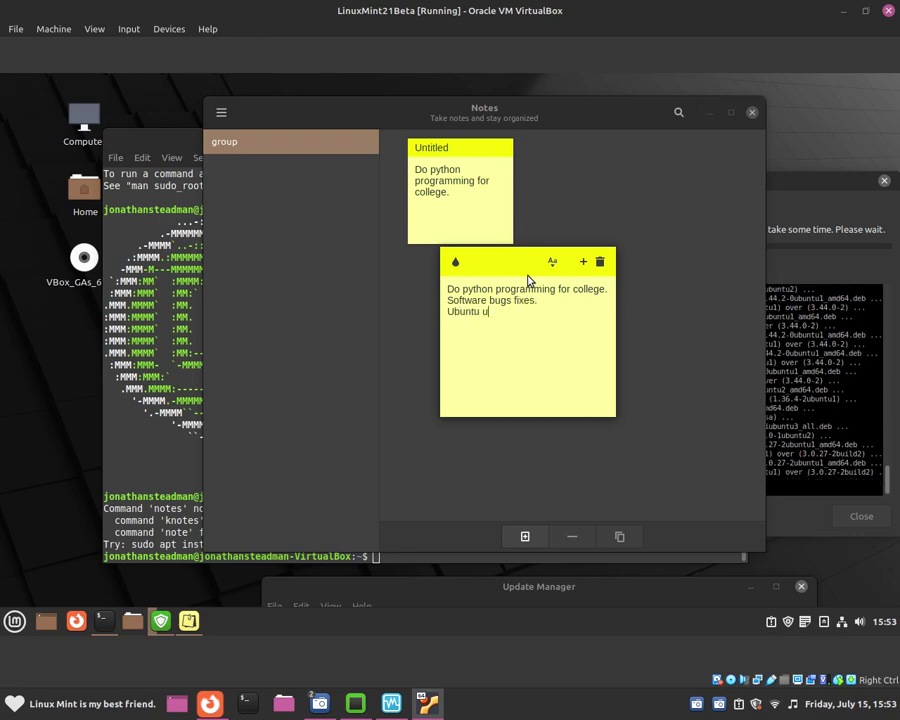
text(updd)
key(BackSpace)
text(ate.)
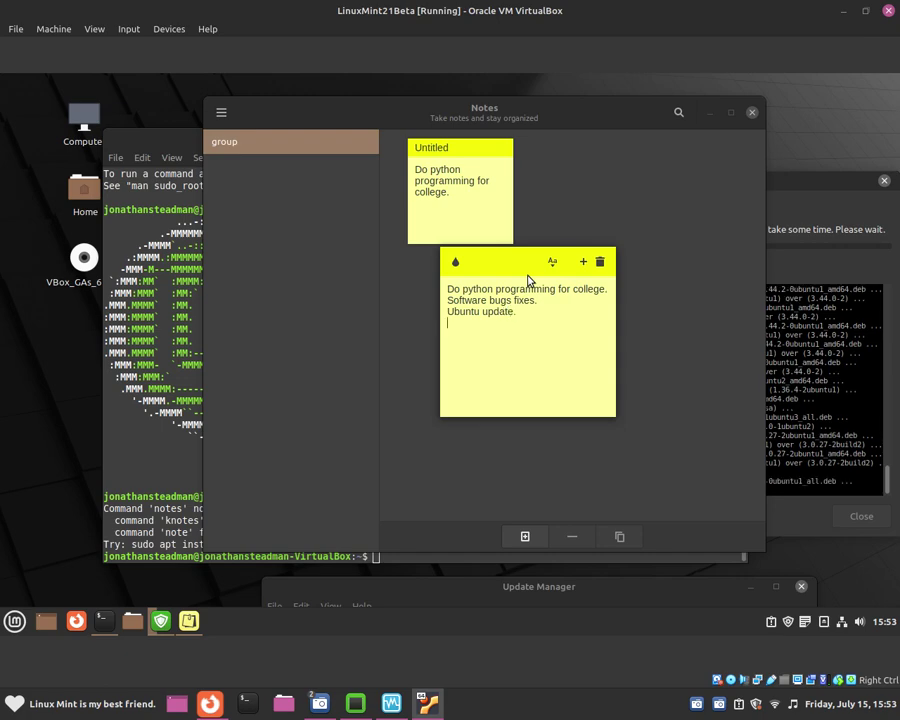
text(fwehjfewfuoihw fwf  ] fwe ]few f wef we)
text( fw fw ef wef wf wkoerpjghhhhh)
text(hhhjrjgroigergerjgjergjer)
text(gjergiergeirjgoijer)
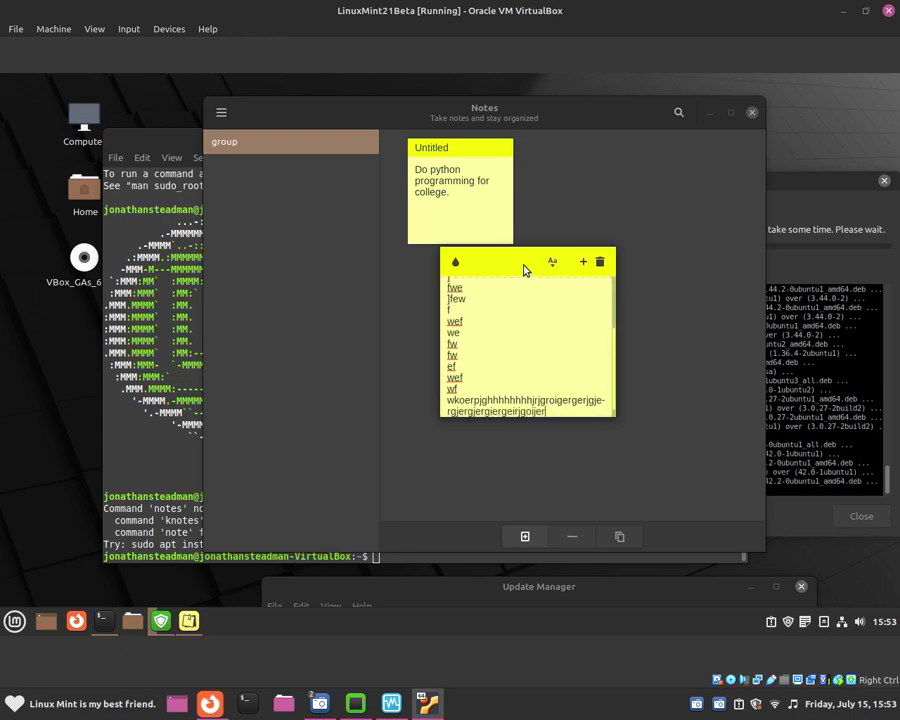
Enlarge the note, select all its text and apply Larger Text
drag(442, 249, 371, 99)
drag(241, 28, 180, 82)
drag(483, 317, 150, 128)
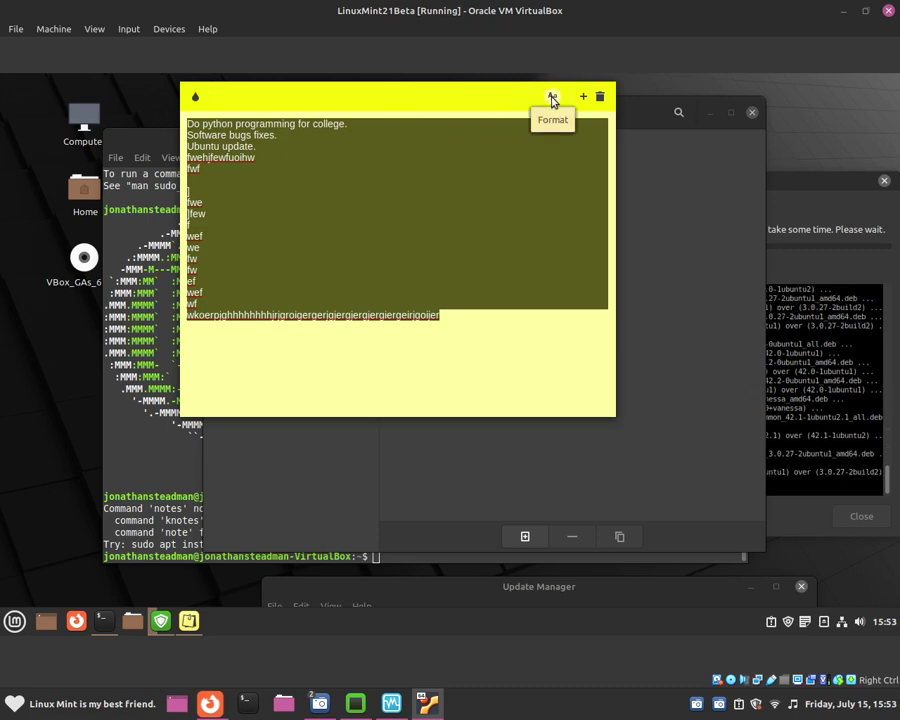
drag(551, 100, 572, 104)
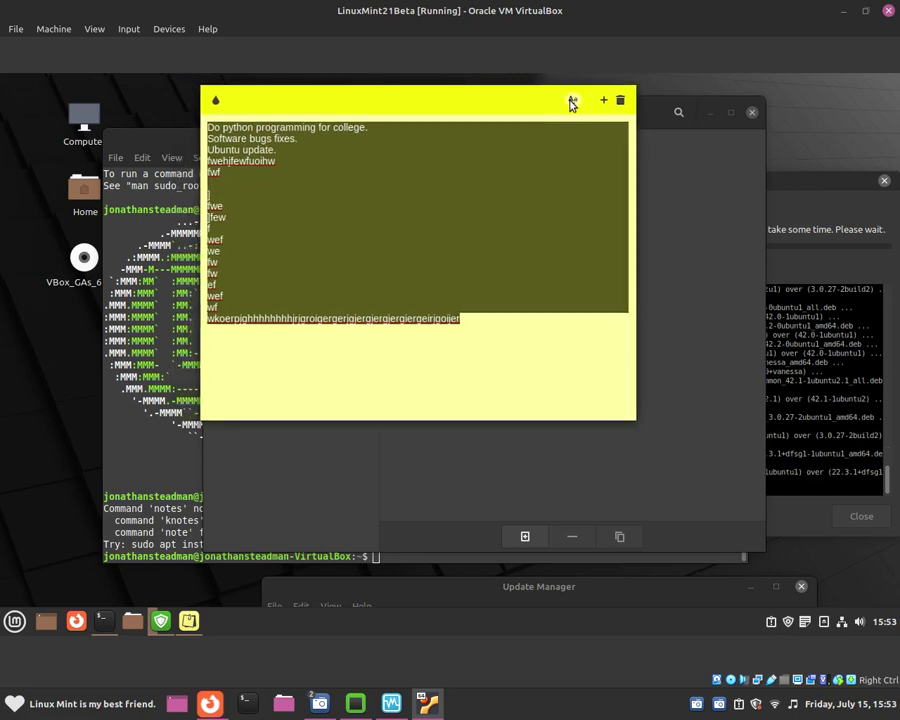
click(572, 101)
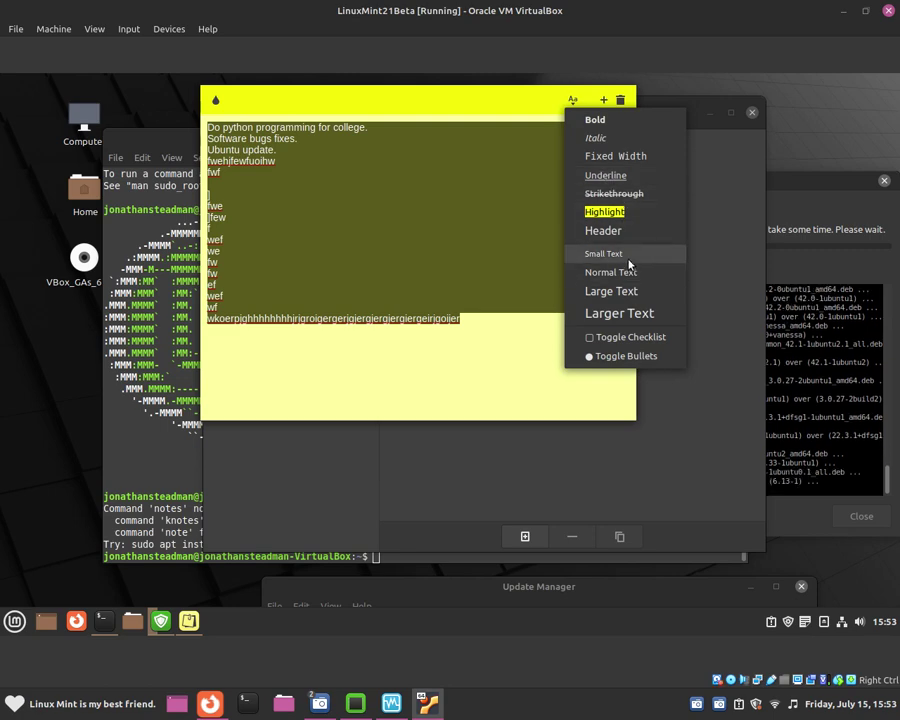
click(653, 318)
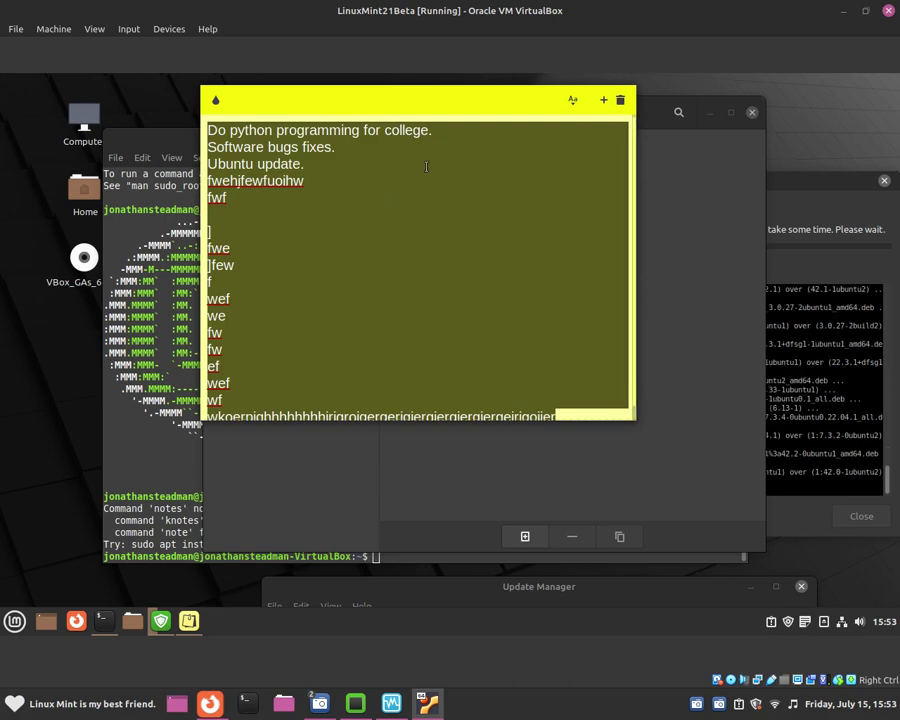
Replace the first line's final period with a colon and underline that line
click(439, 134)
key(BackSpace)
text(:)
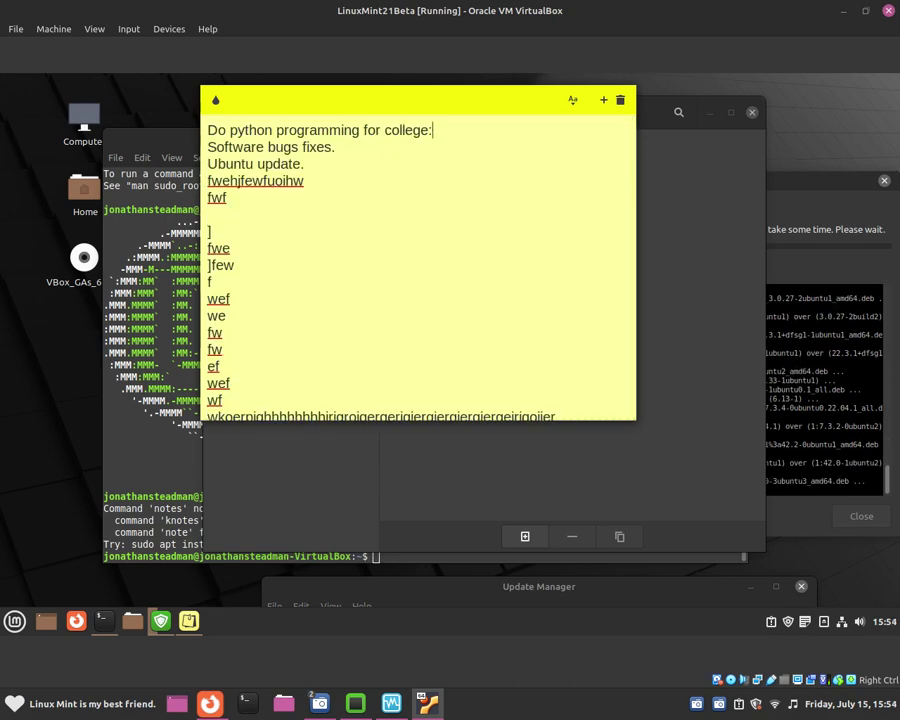
drag(445, 130, 208, 138)
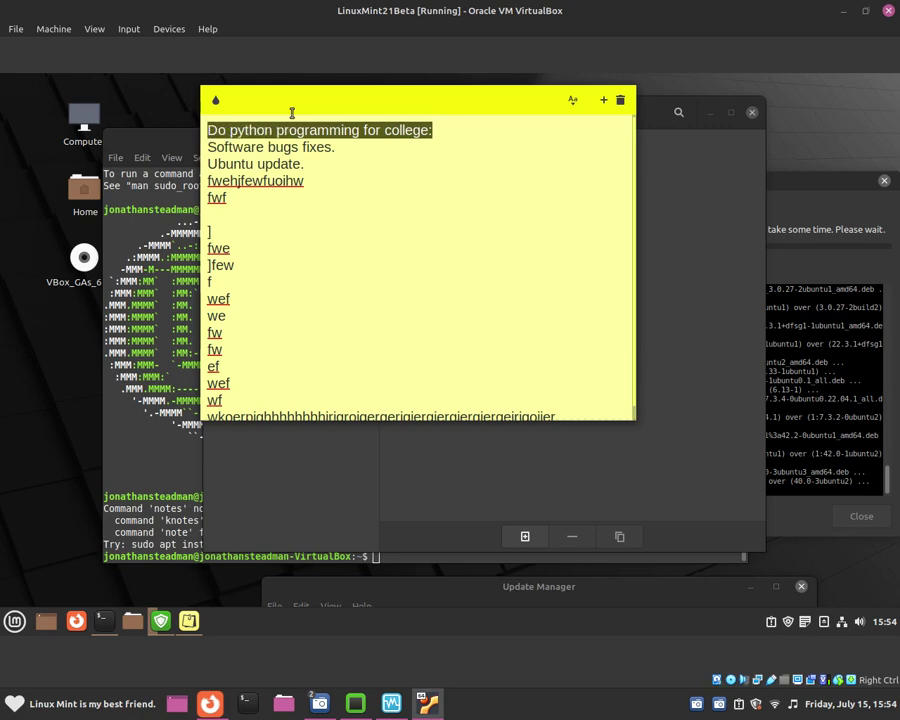
click(570, 102)
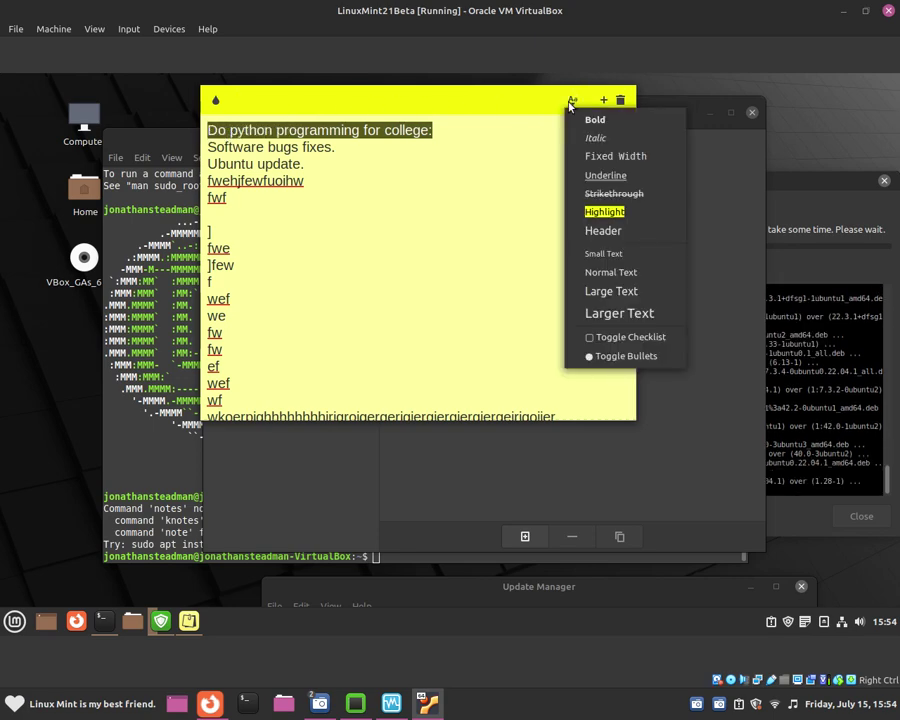
click(593, 182)
Make the first line bold and turn it into a Header
drag(382, 104, 474, 114)
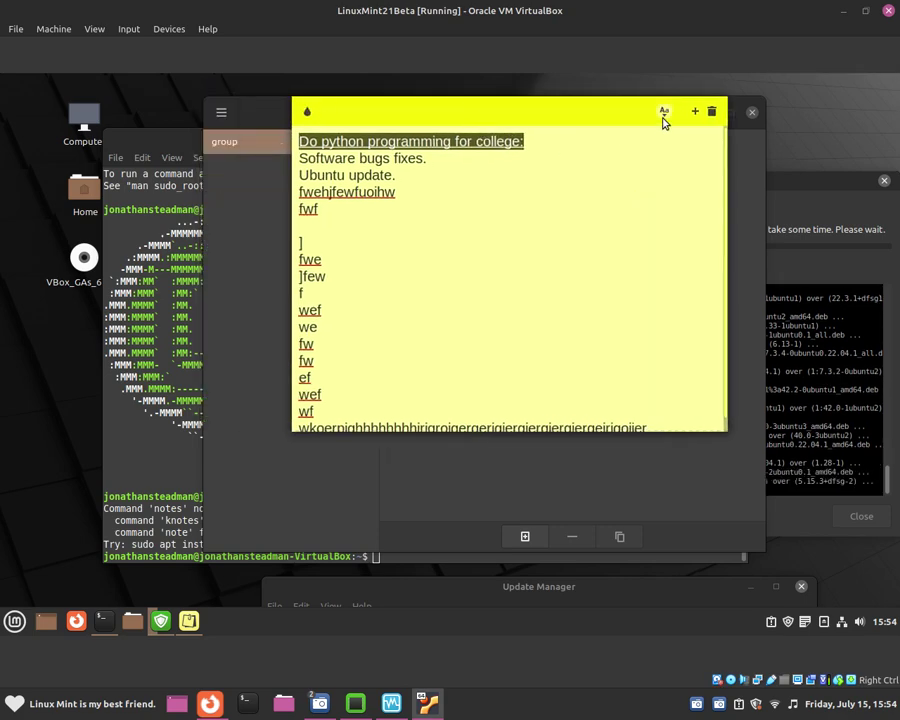
click(664, 112)
click(672, 132)
click(663, 111)
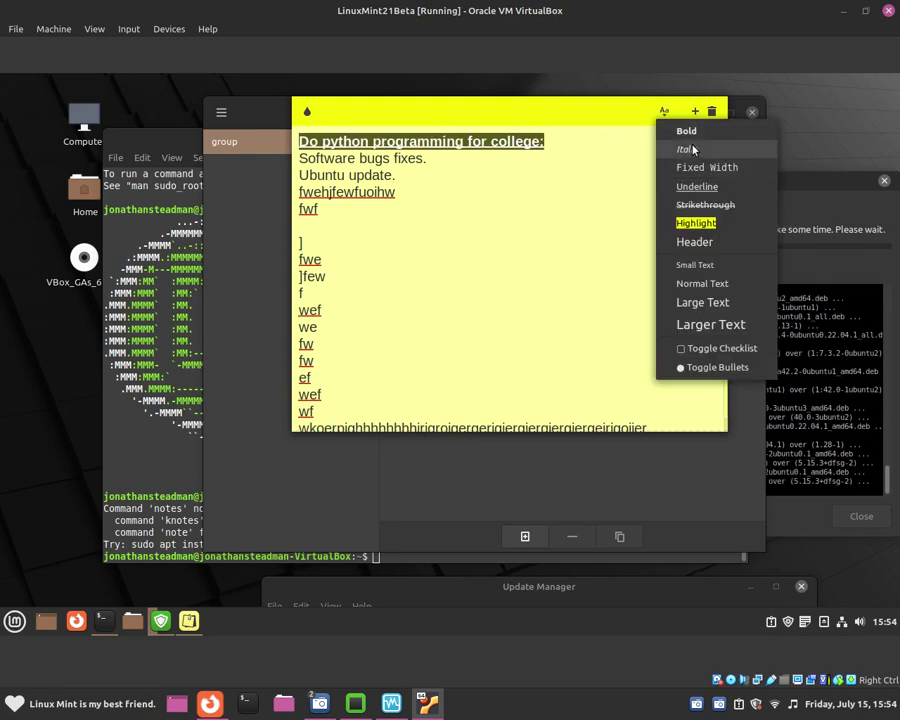
click(704, 244)
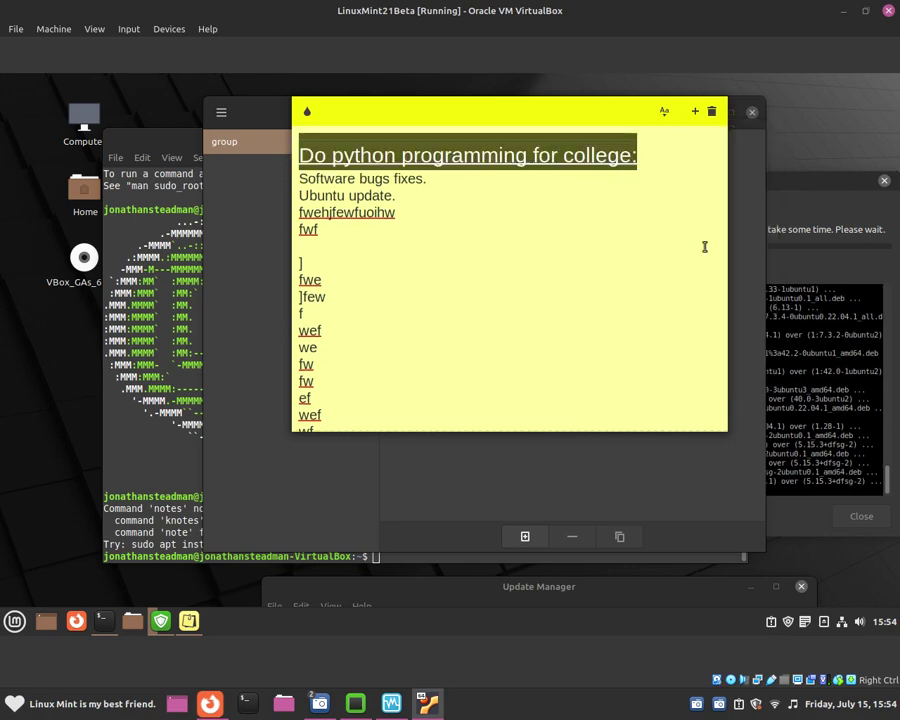
click(665, 113)
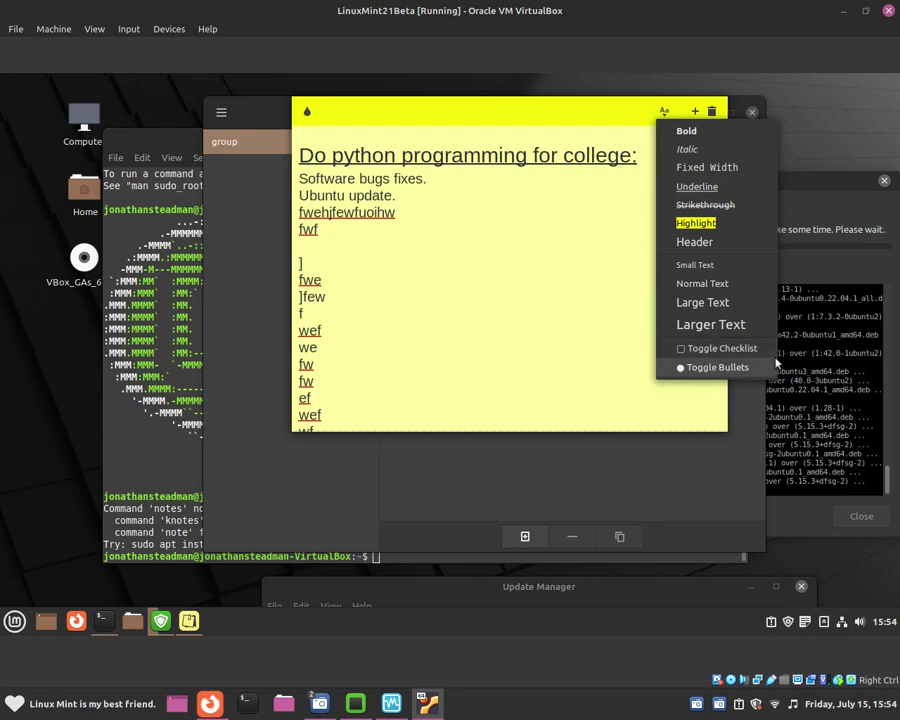
Close the formatting options and nudge the note window into position
click(392, 286)
click(663, 112)
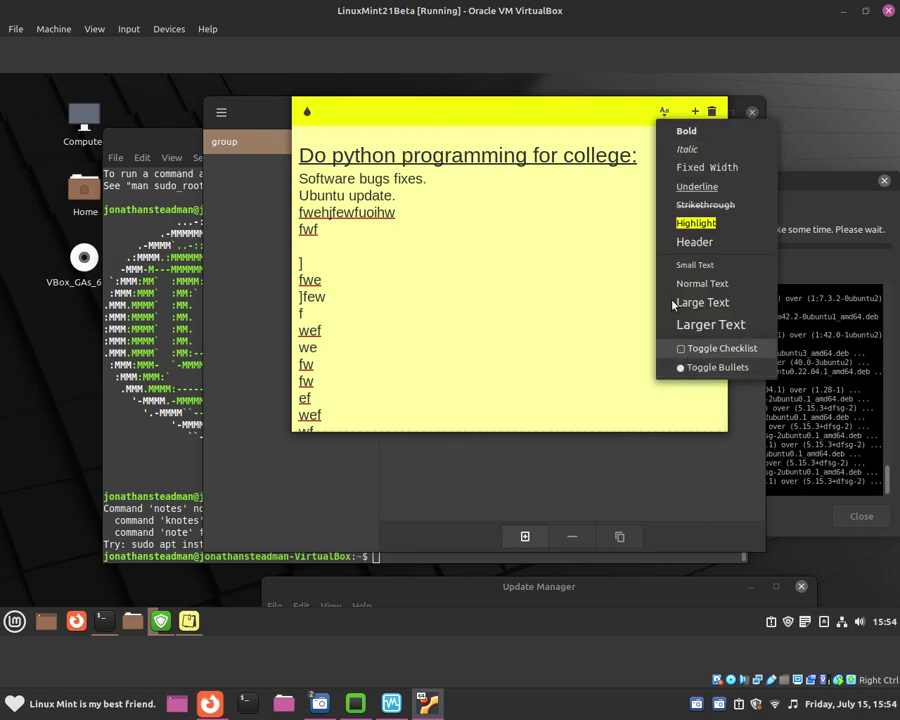
click(548, 204)
drag(540, 120, 573, 121)
drag(404, 108, 384, 120)
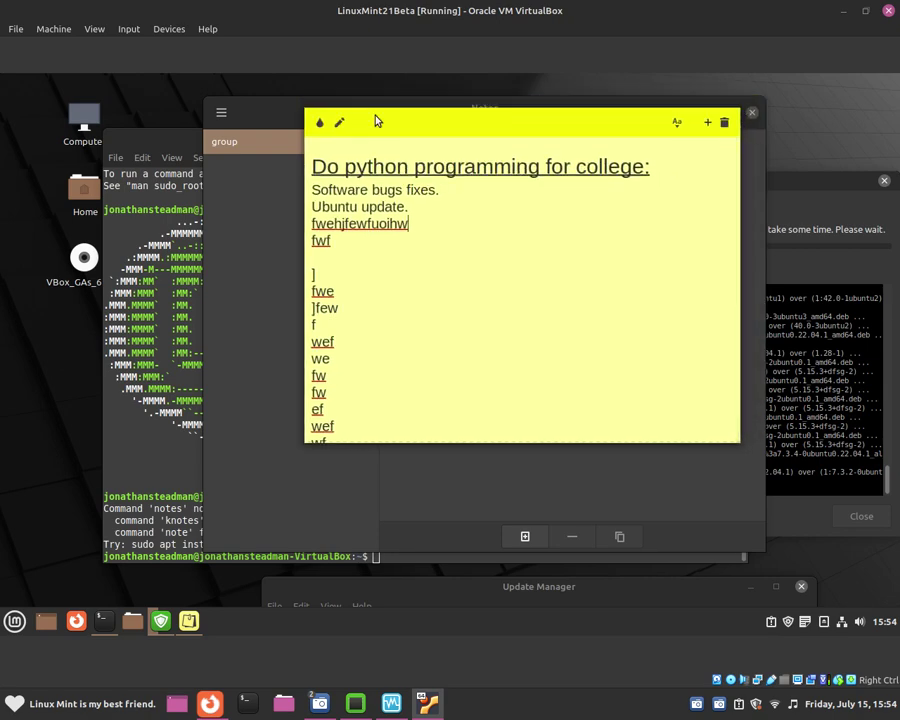
click(677, 123)
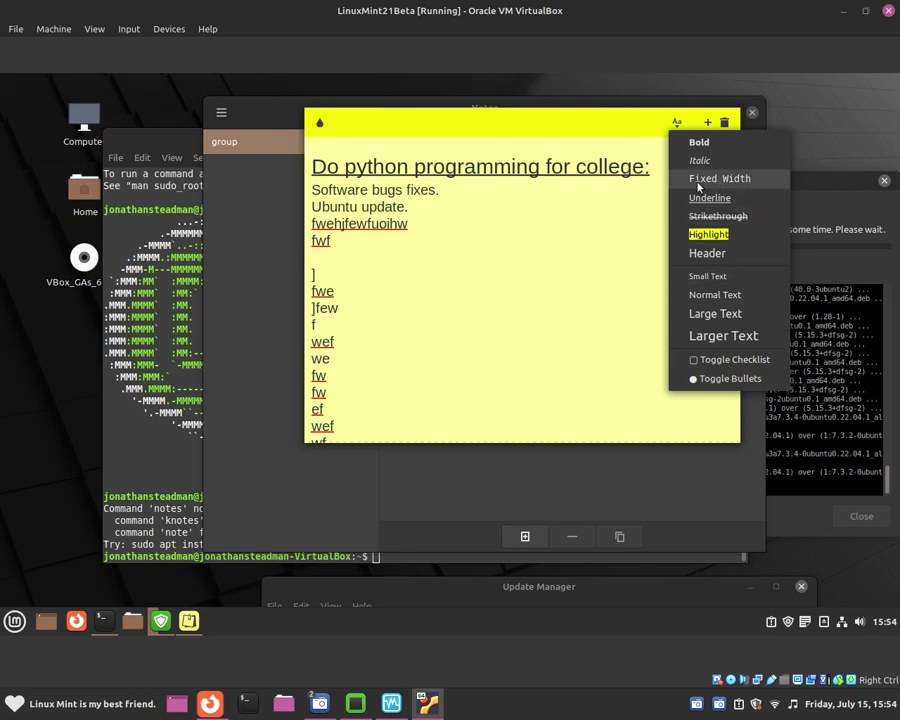
click(674, 125)
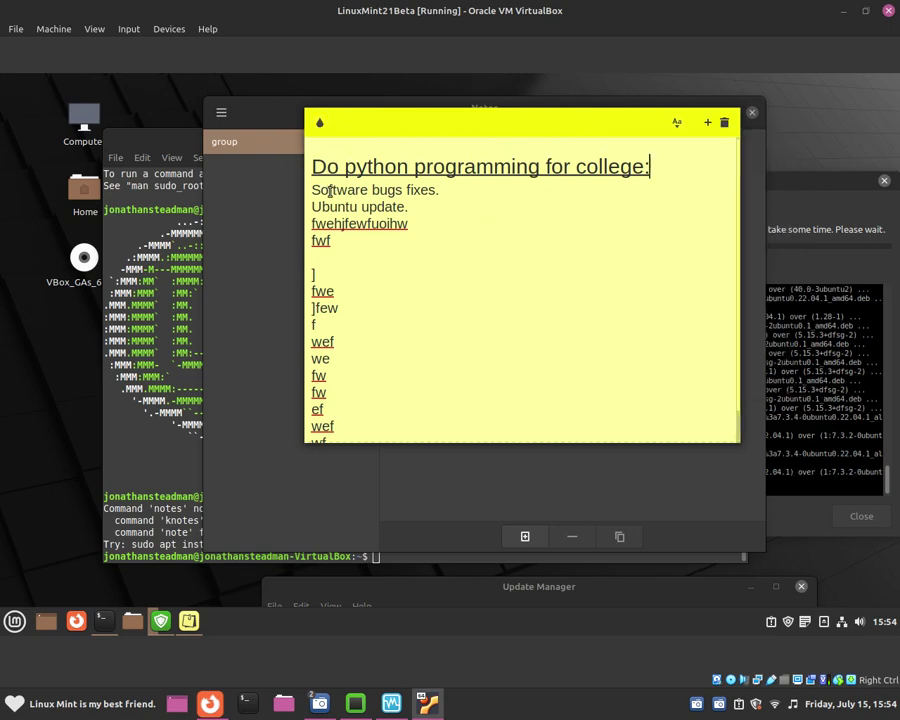
Change the note colour to Purple, move it bottom-left, and raise the overview
click(320, 124)
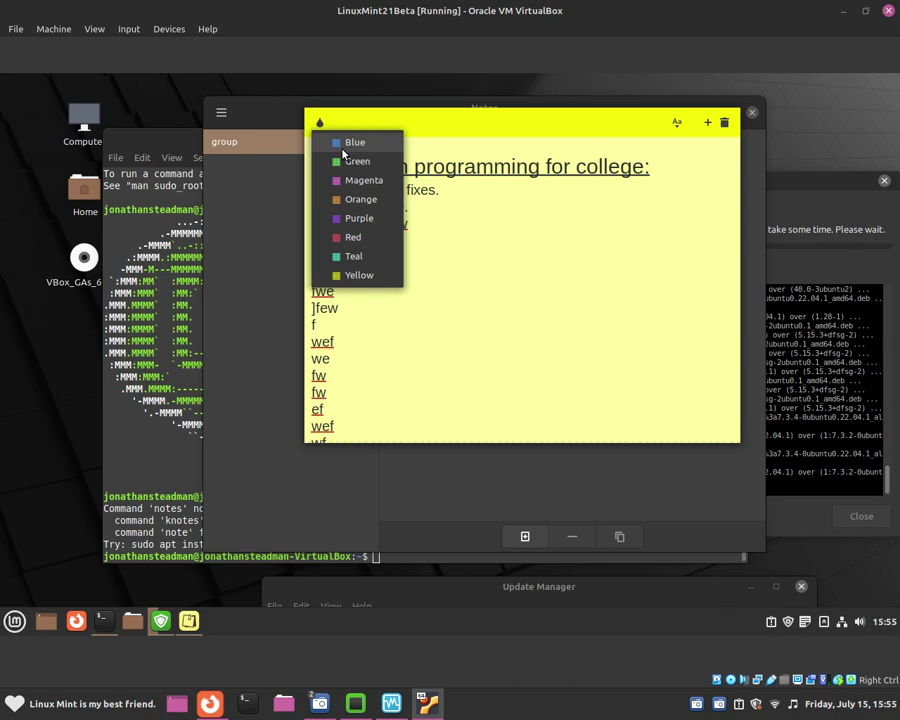
click(376, 227)
drag(385, 118, 411, 203)
drag(416, 190, 227, 142)
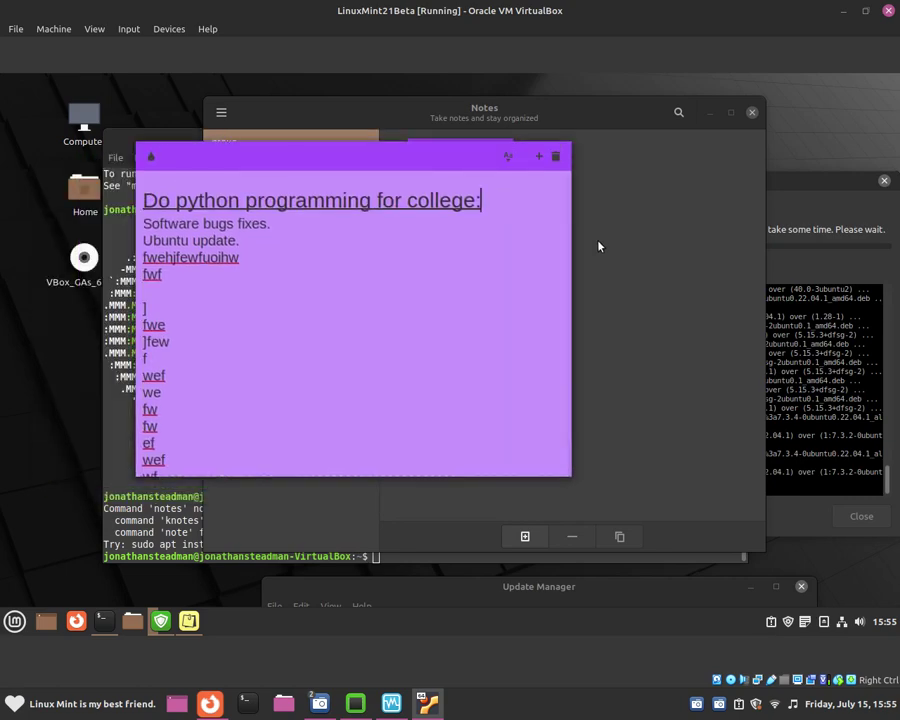
drag(405, 170, 134, 479)
mouse_move(486, 118)
mouse_down()
mouse_move(492, 110)
mouse_move(476, 115)
mouse_move(490, 115)
mouse_up()
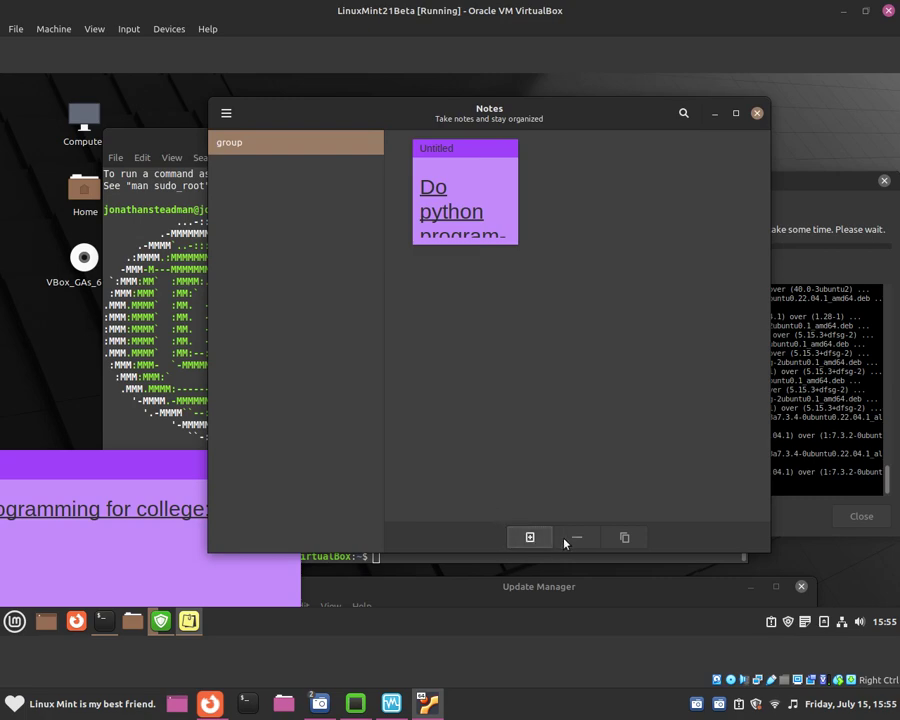
Create a new yellow note, enlarge it and type several lines of random test text
click(530, 538)
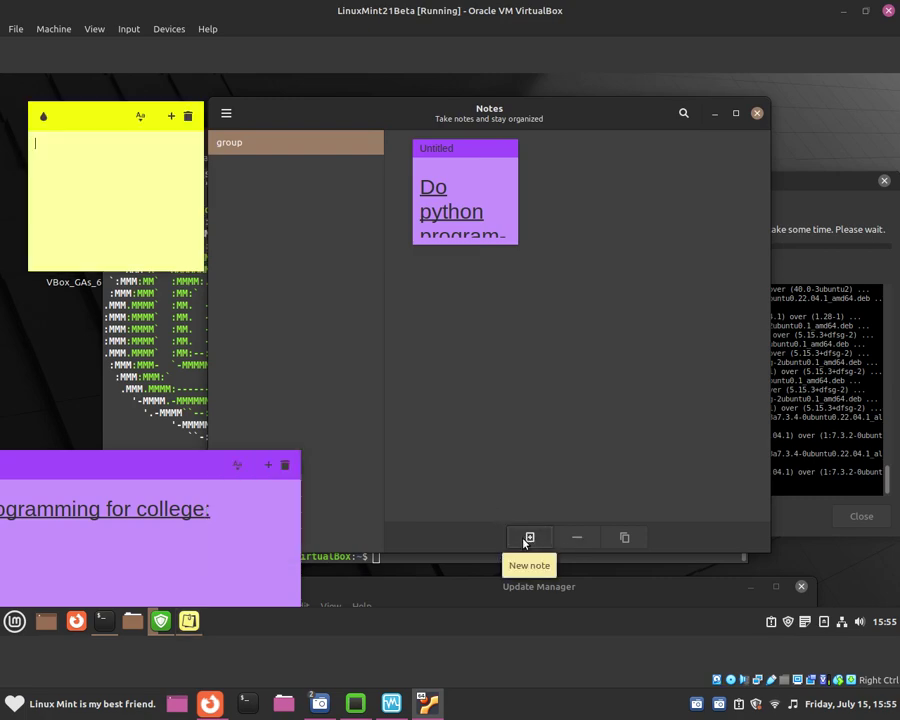
drag(117, 128, 563, 260)
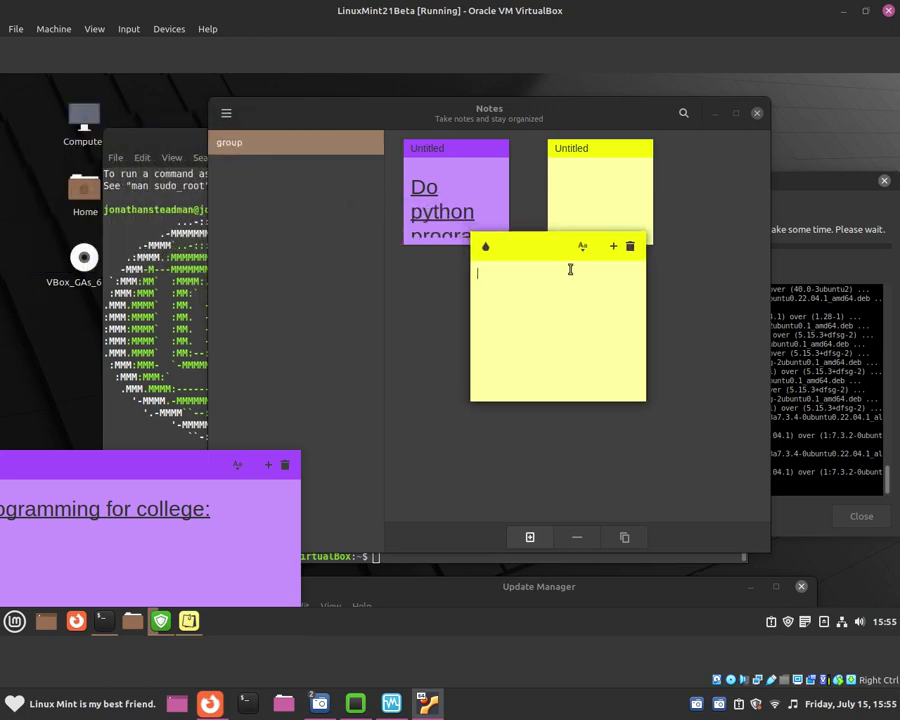
drag(644, 398, 765, 490)
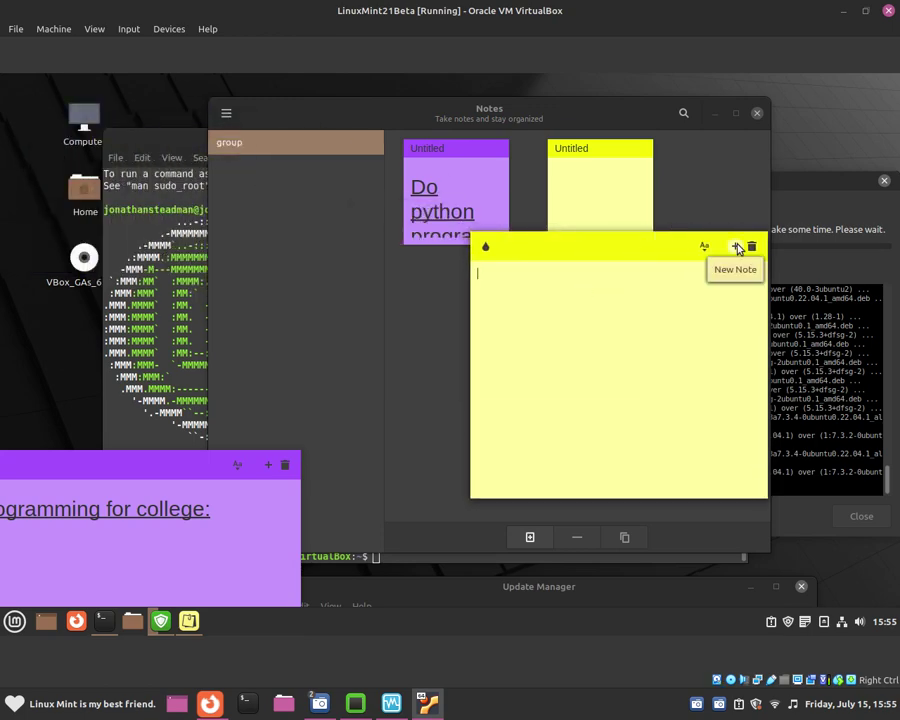
text(,lefjweijfweofjhewiogrgoireg erg ergerg er ger g)
key(Return)
text(erg)
key(Return)
text(erg)
key(Return)
text(ergkergker[g)
key(Return)
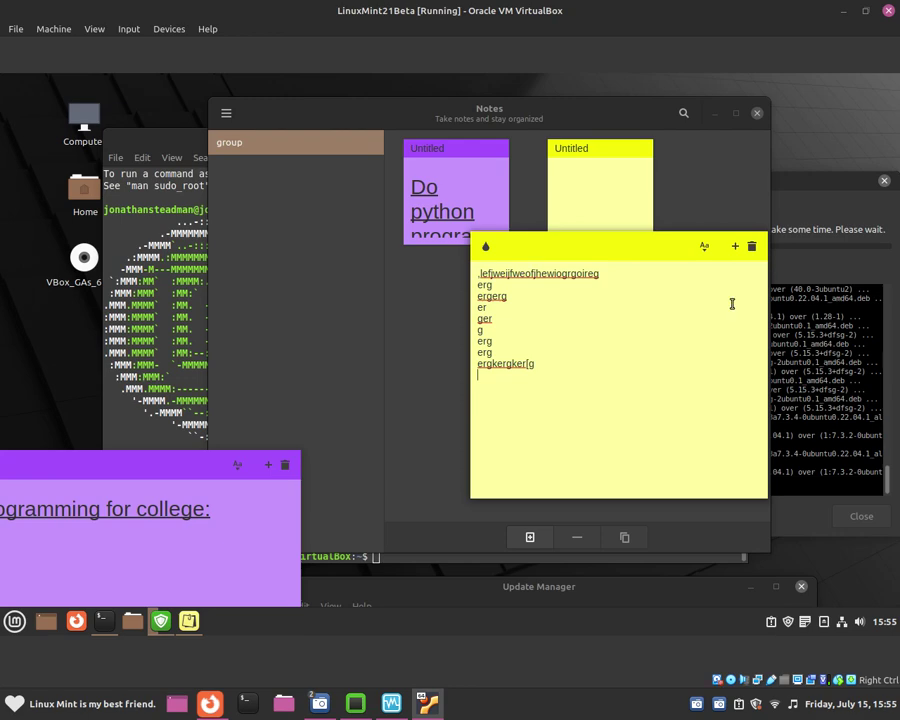
Move the yellow note left, then raise the overview and select its card
drag(653, 255, 485, 213)
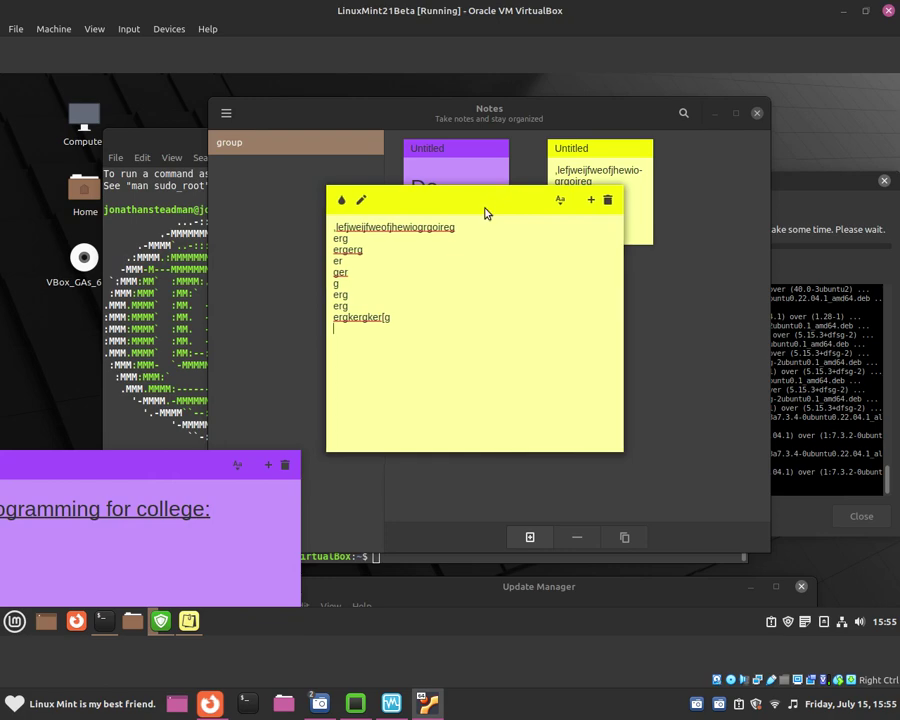
click(586, 489)
click(590, 230)
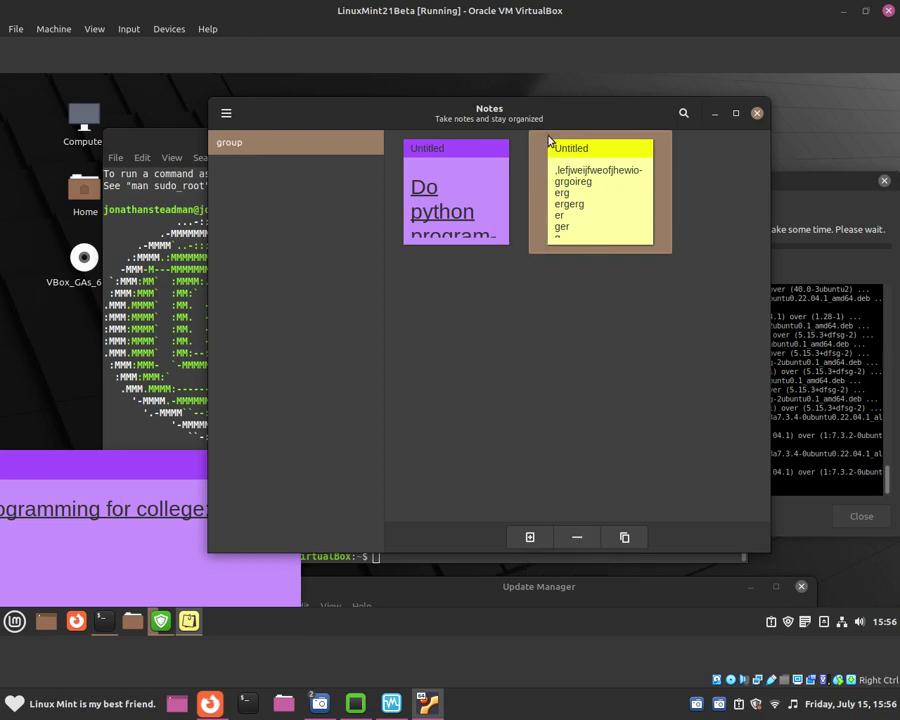
Open the yellow test note and delete it with the trash icon, confirming Yes
double_click(581, 221)
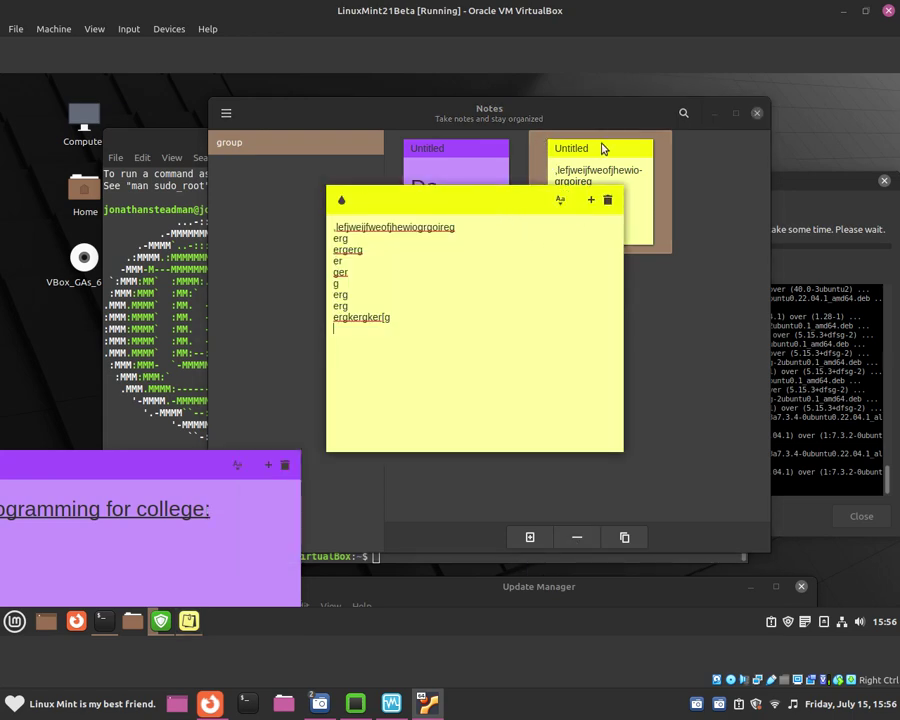
drag(448, 195, 430, 198)
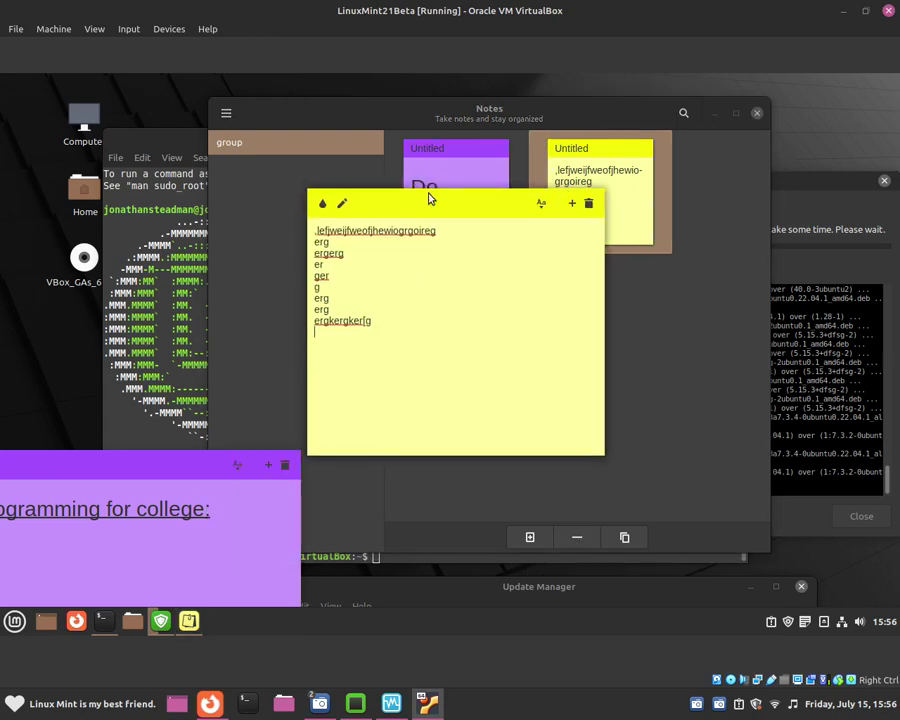
click(587, 206)
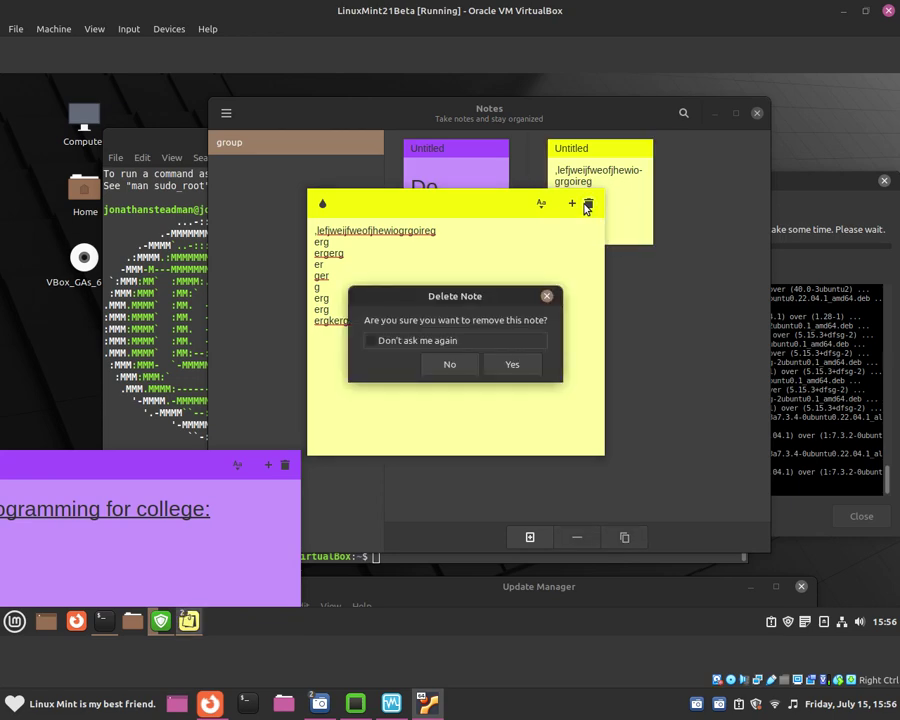
click(528, 362)
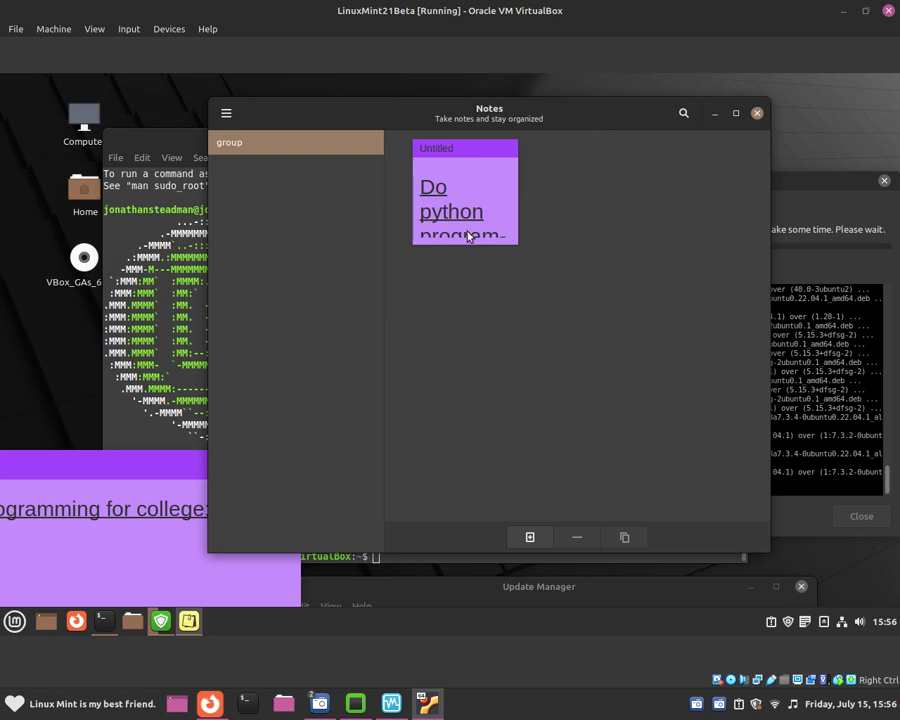
Duplicate the purple 'Do python' note several times, then delete the extras, keeping two
click(486, 186)
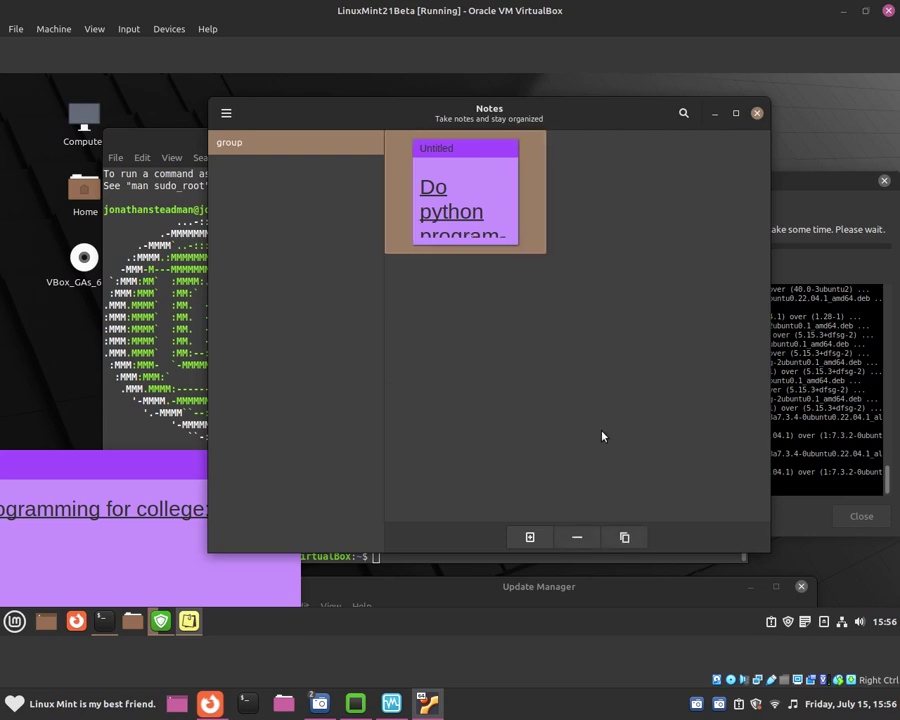
click(614, 539)
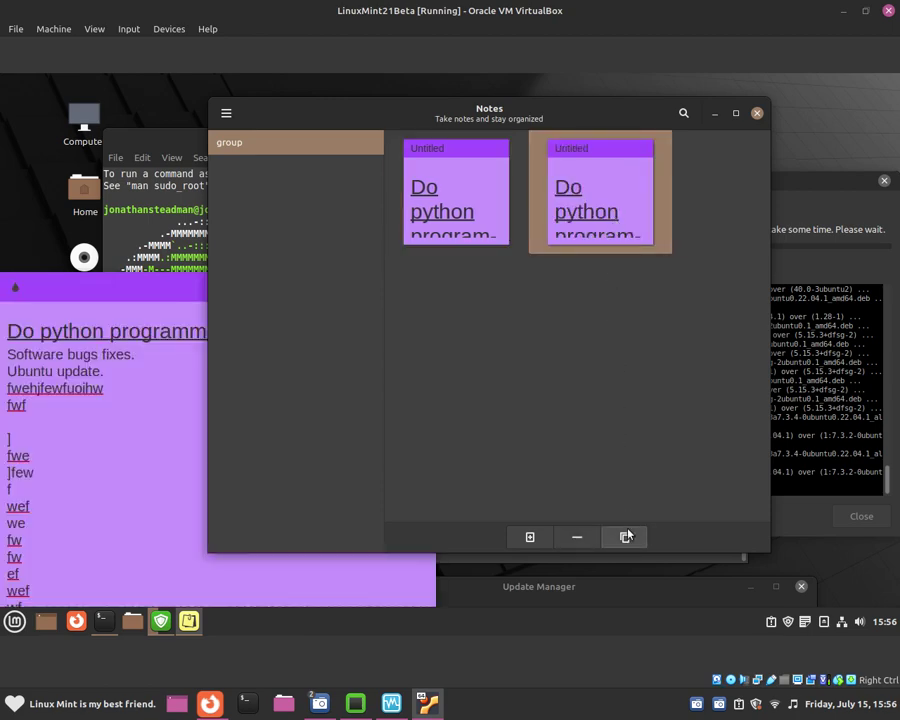
click(625, 537)
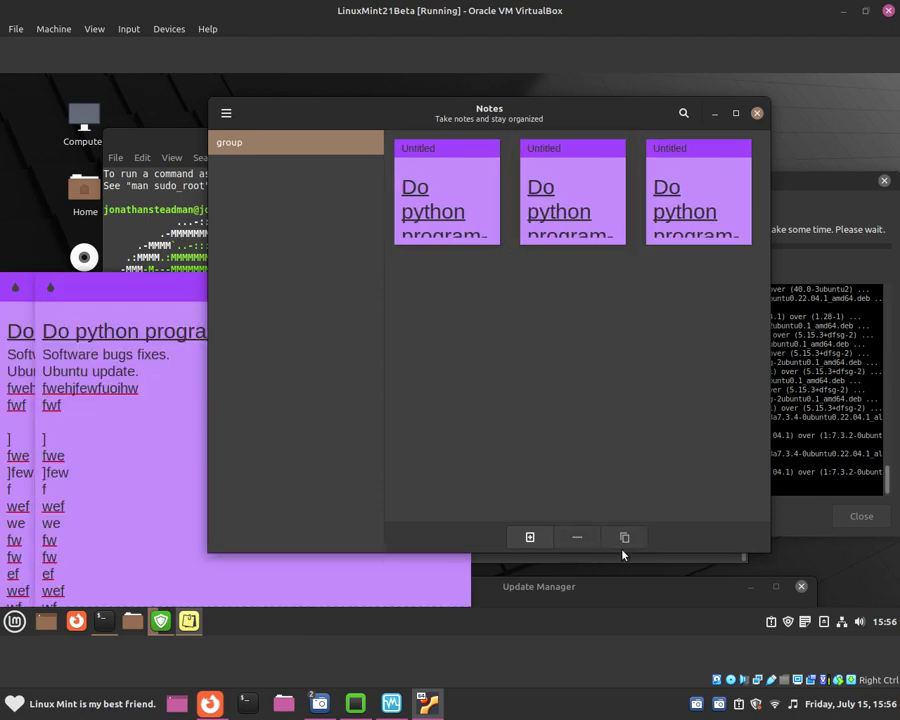
click(627, 536)
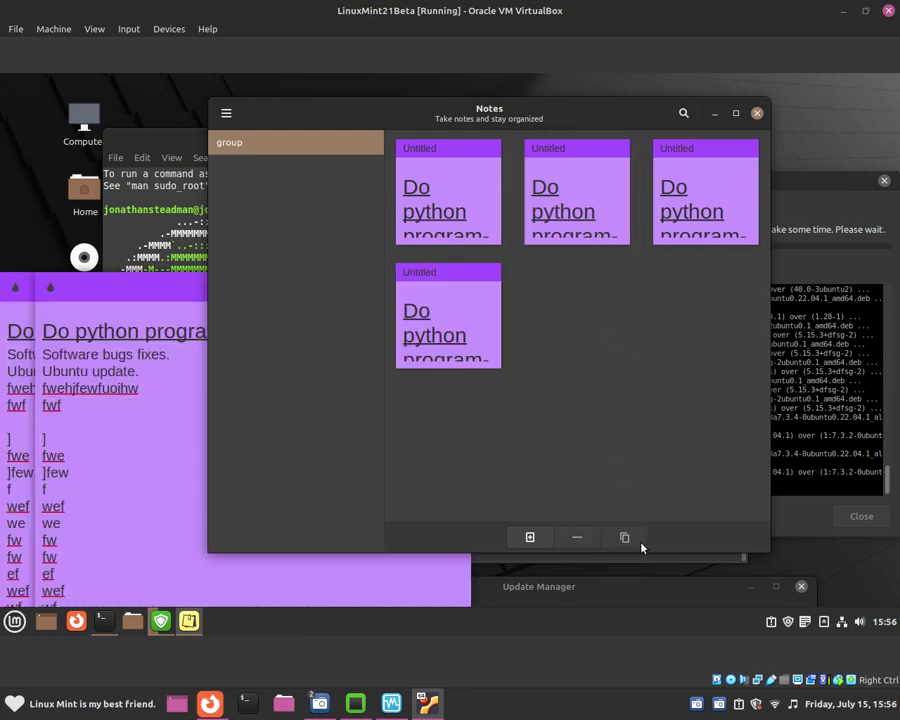
click(640, 536)
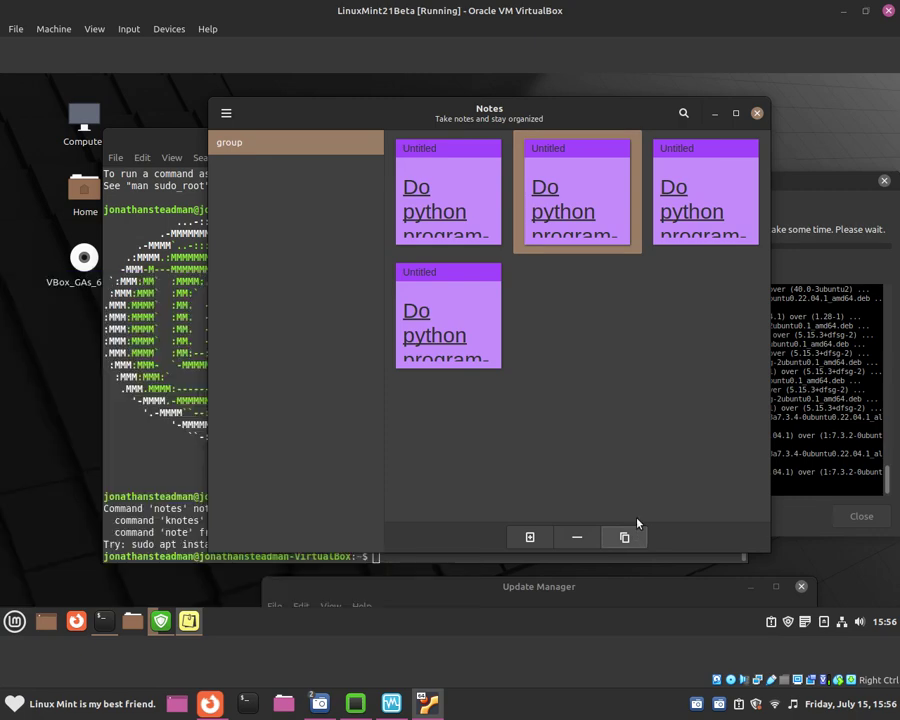
click(628, 537)
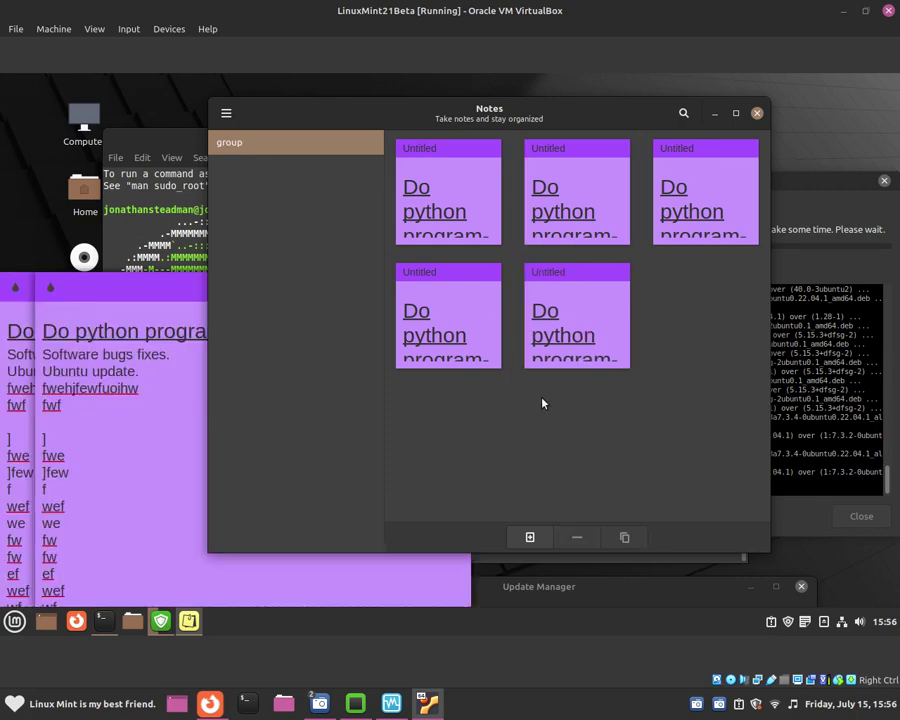
click(546, 362)
click(580, 537)
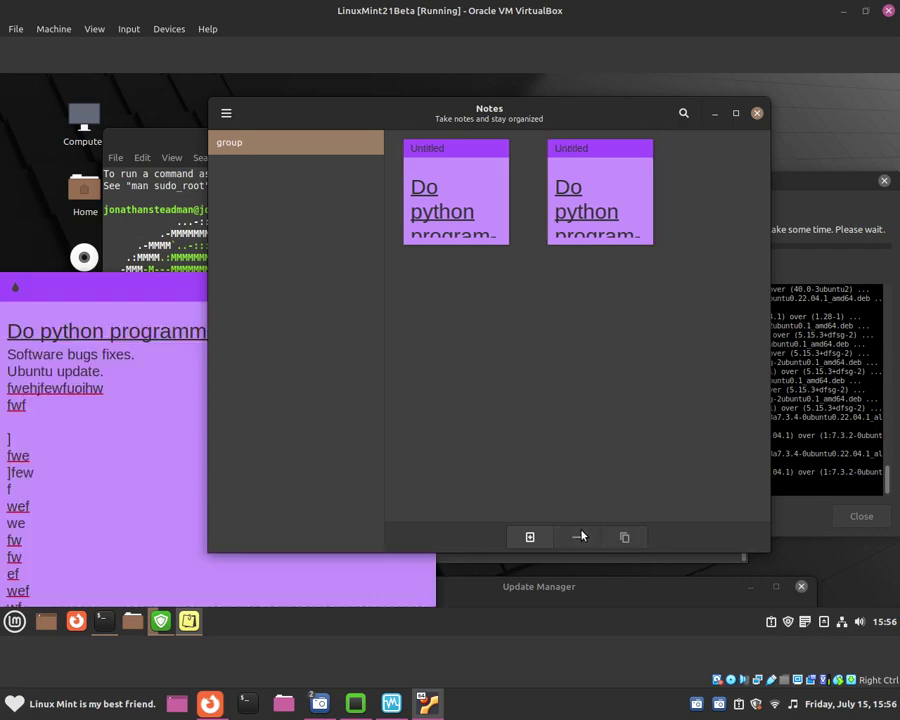
Rename the 'group' entry to 'College notes' using its pencil icon
mouse_move(295, 150)
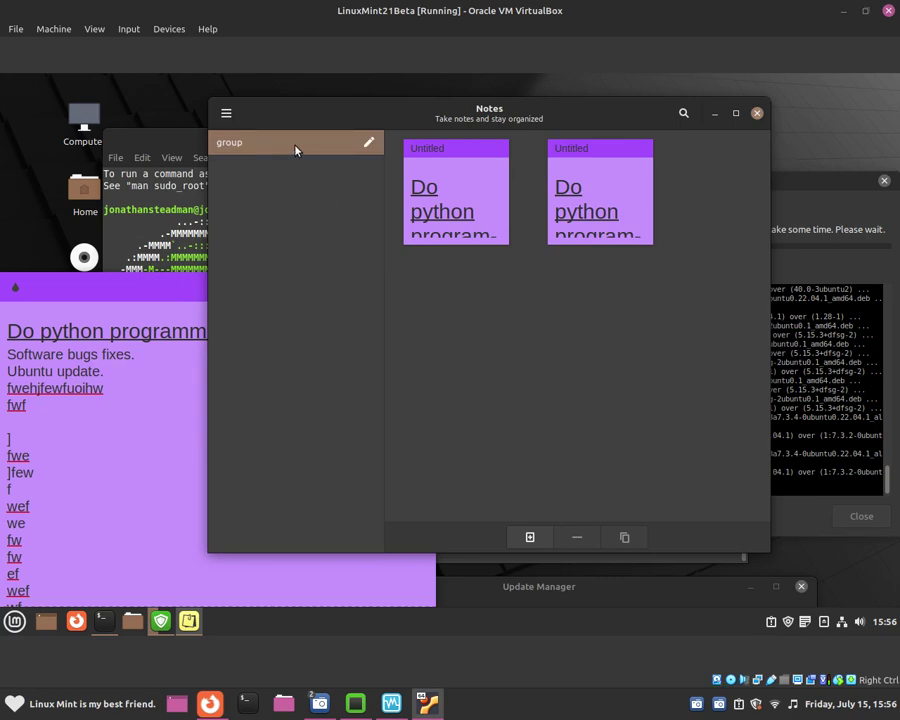
click(370, 146)
text(C)
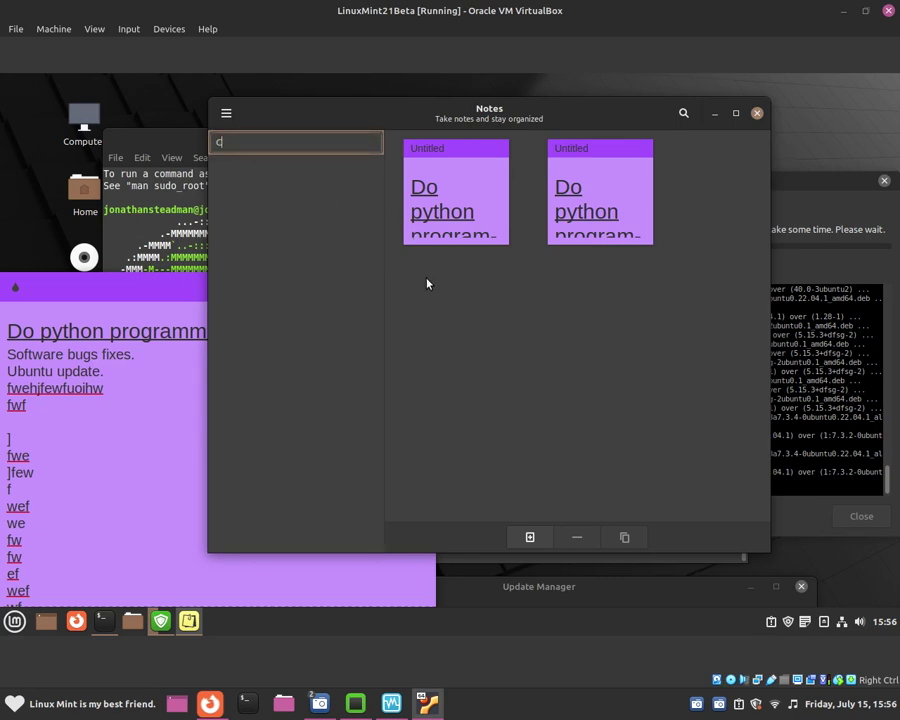
text(ollege n)
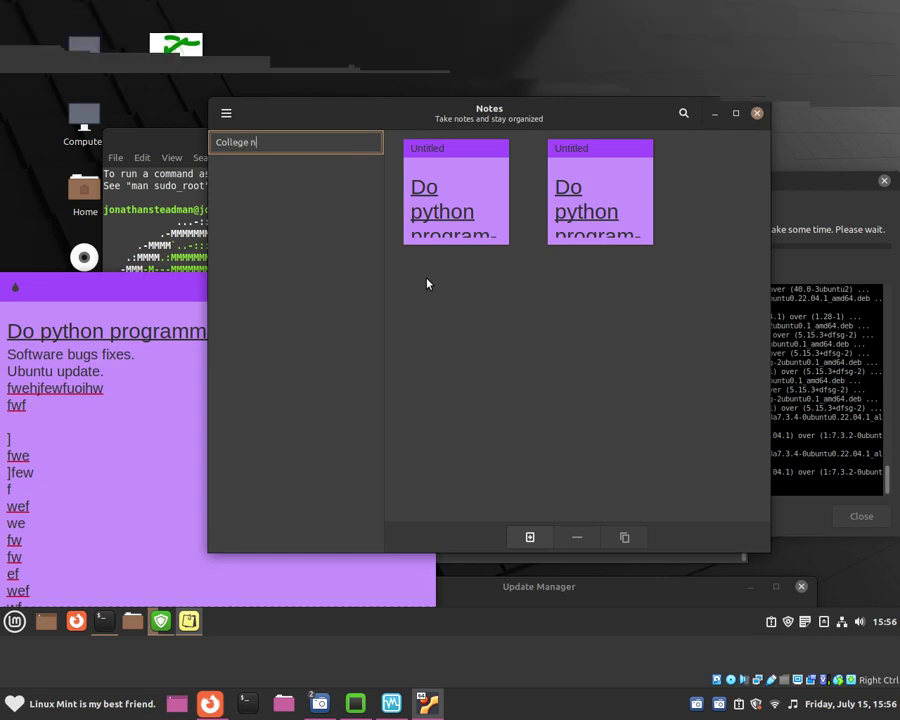
text(otes)
key(Return)
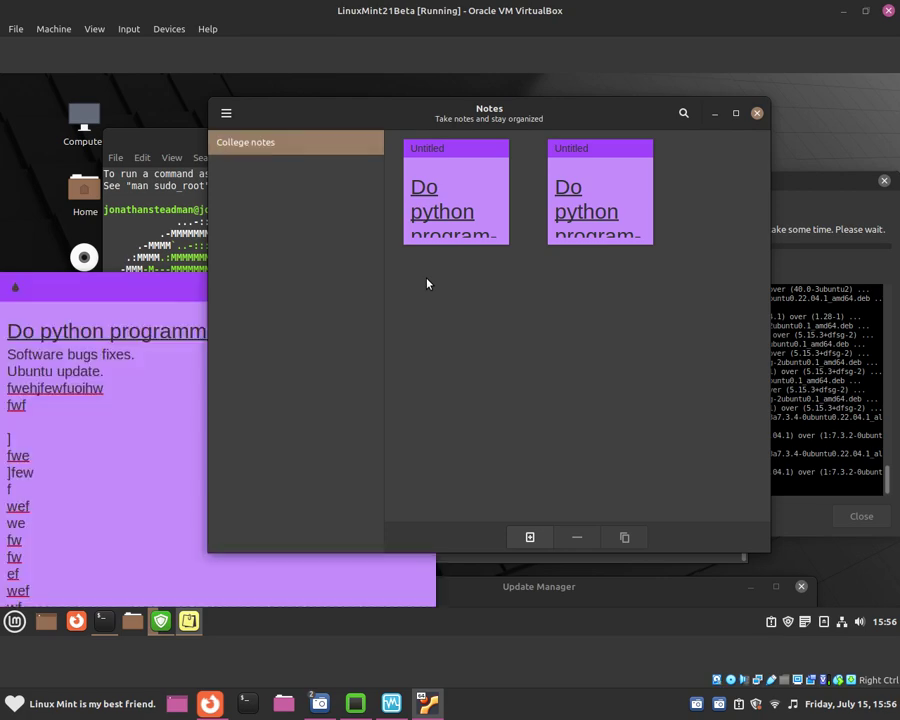
click(218, 114)
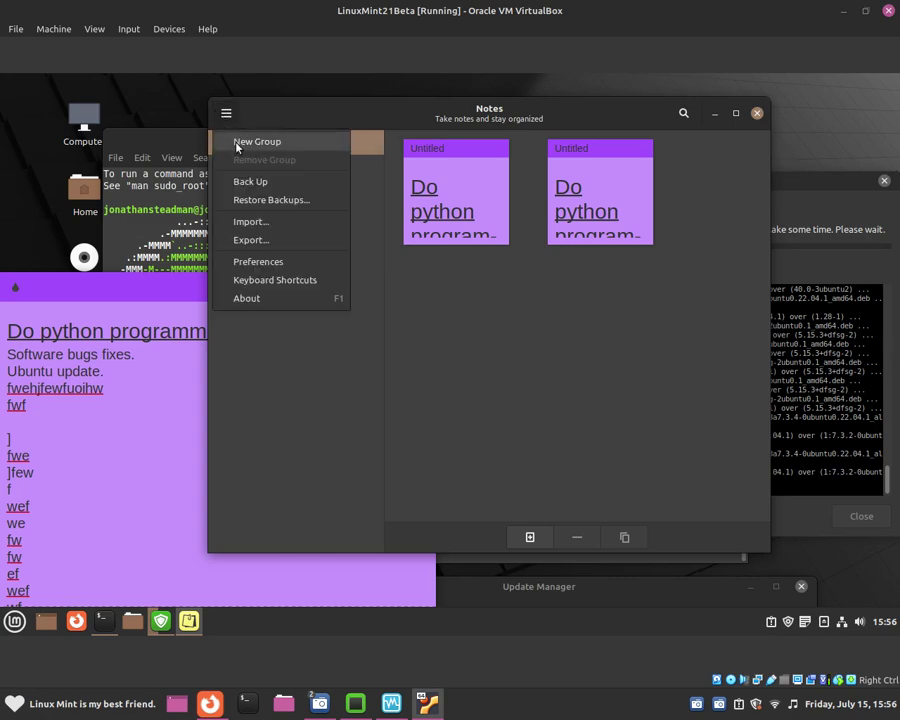
Create a new note group named 'Personal notes'
click(237, 148)
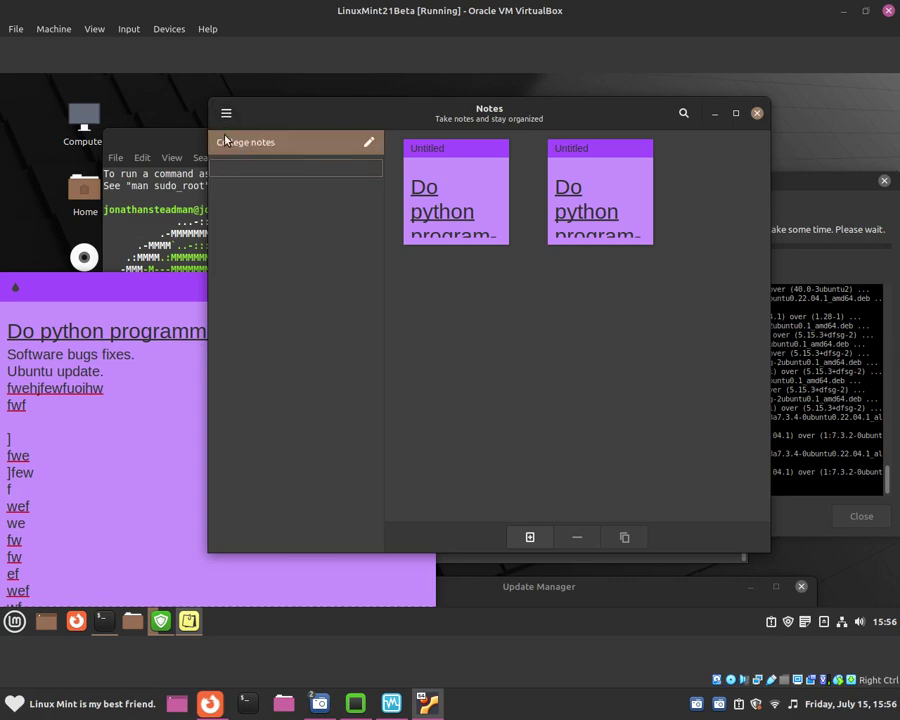
click(226, 113)
click(239, 149)
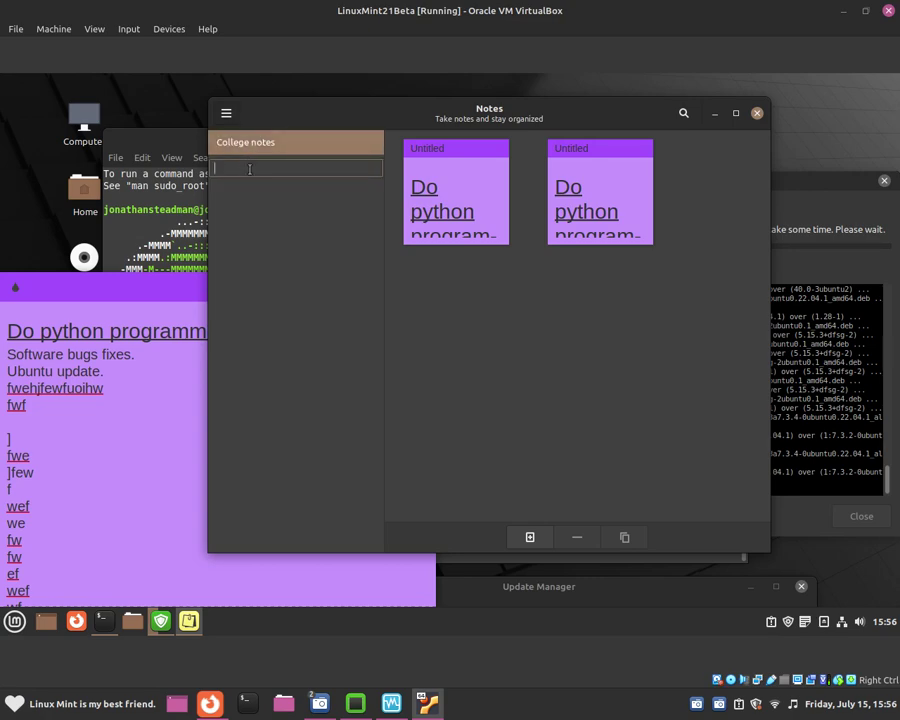
text(Personal notes)
key(Return)
Add a yellow note reading 'Do some washing up.' to Personal notes
click(530, 538)
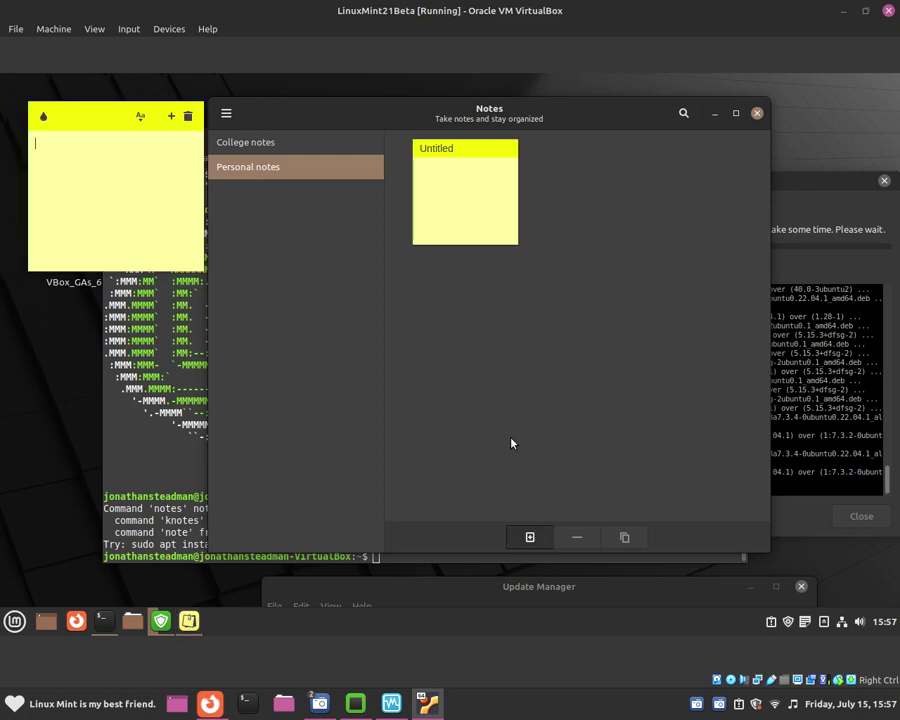
text(Do some washing up)
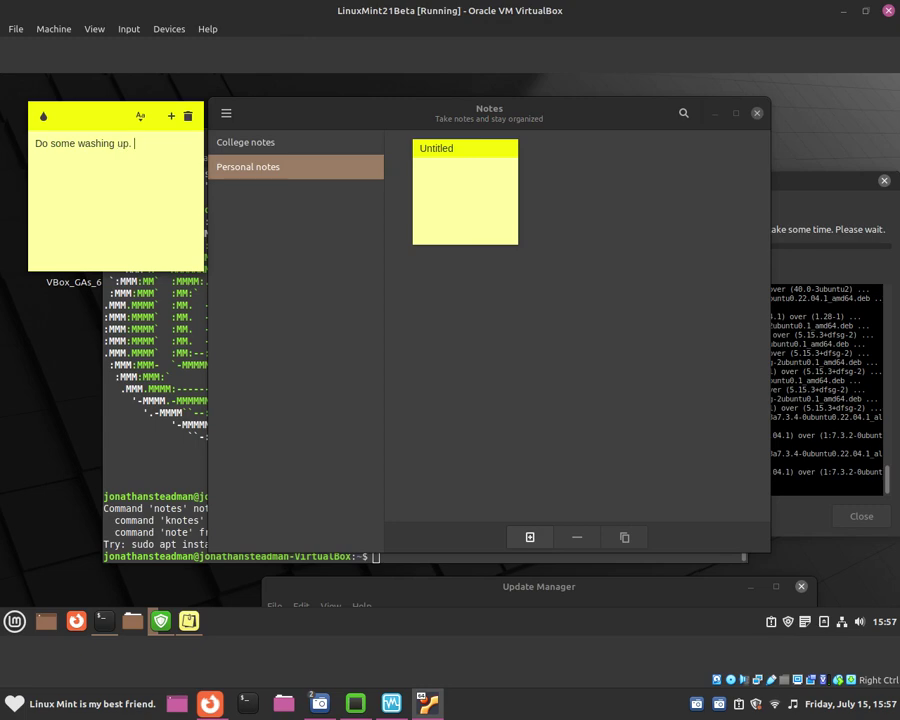
text(.)
click(408, 316)
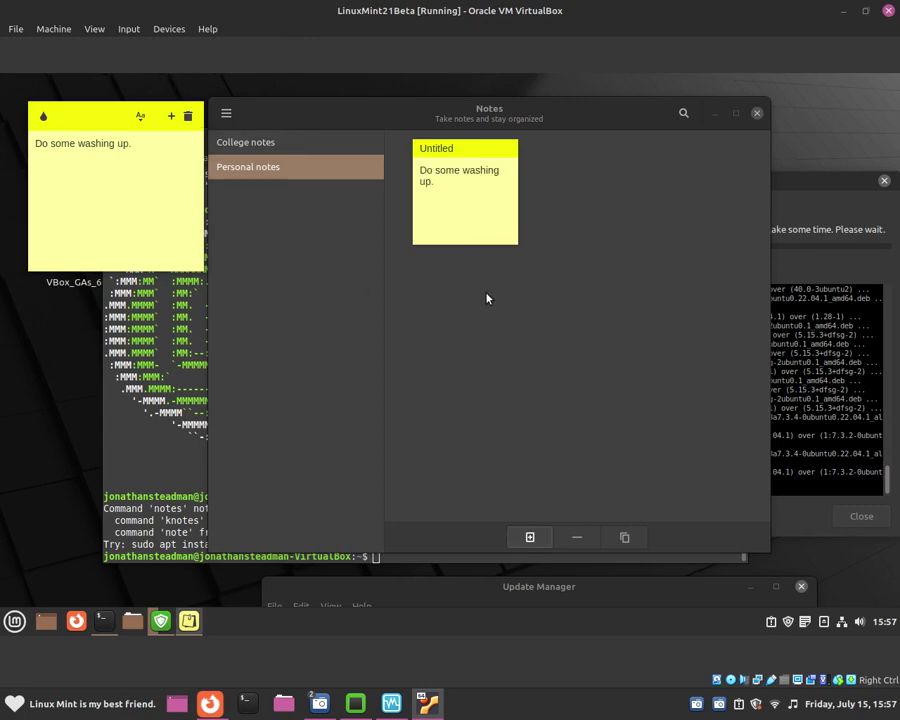
drag(438, 118, 462, 113)
click(290, 138)
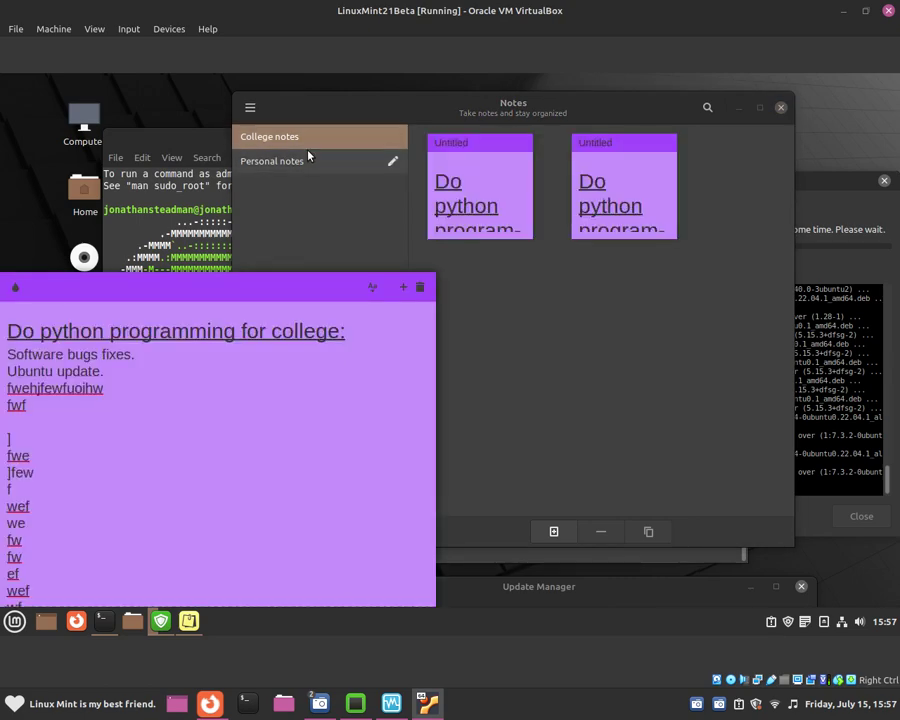
Search College notes for 'untitled', then clear it so both purple notes list again
click(312, 161)
drag(410, 123, 455, 113)
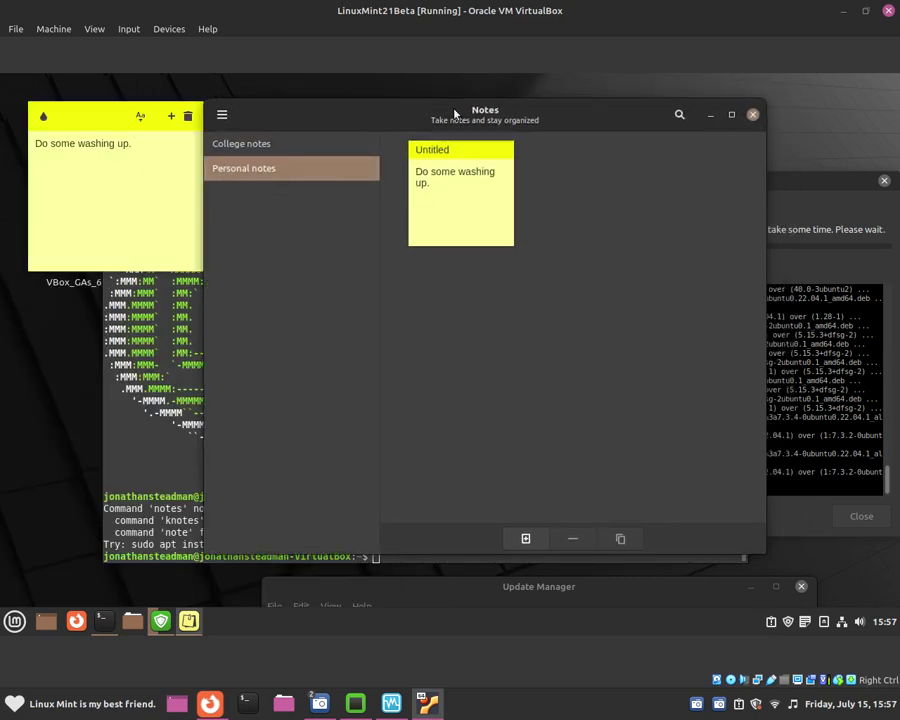
click(333, 141)
click(676, 120)
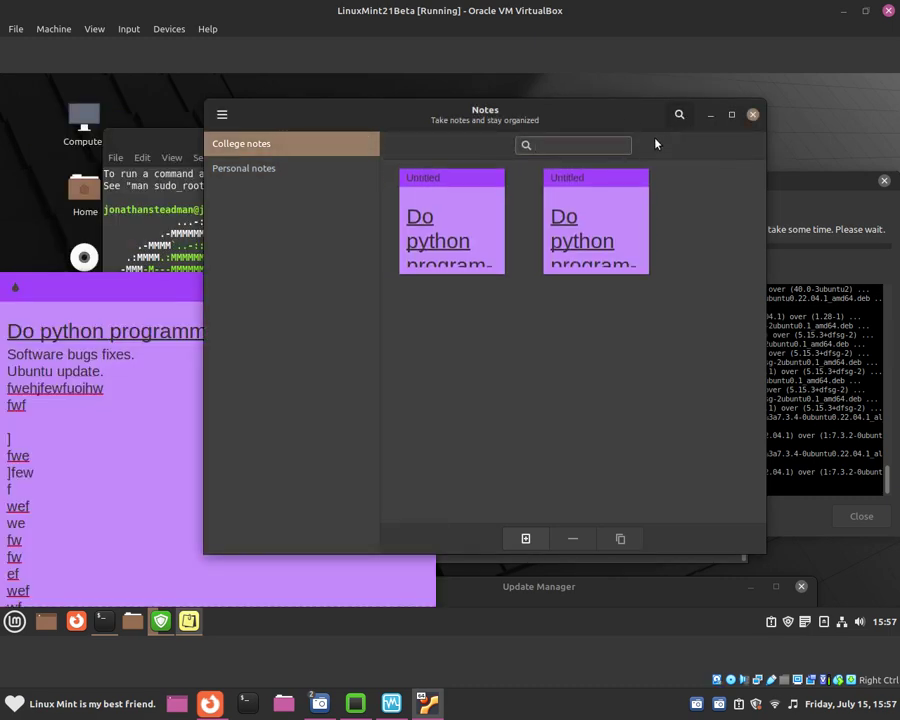
text(untitled)
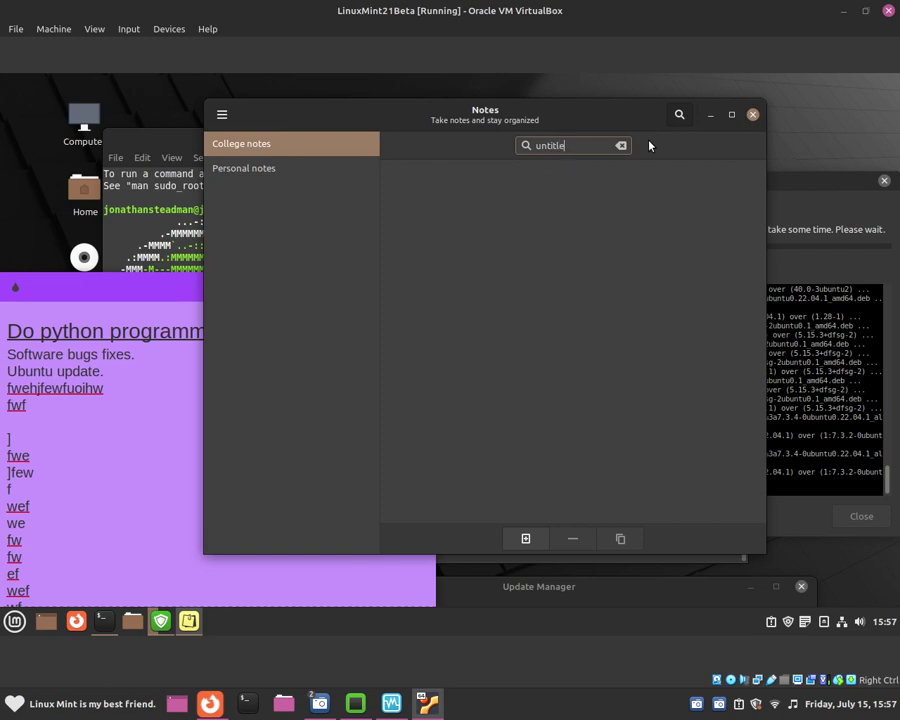
key(BackSpace)
key(BackSpace)
key(BackSpace)
key(BackSpace)
key(BackSpace)
key(BackSpace)
key(BackSpace)
key(BackSpace)
drag(428, 99, 454, 101)
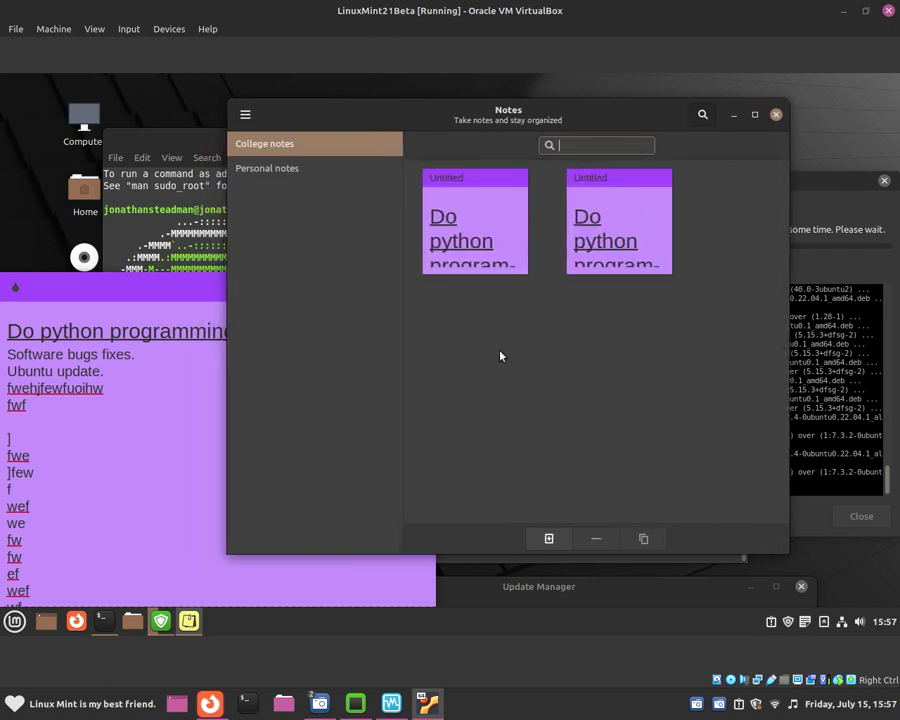
click(466, 192)
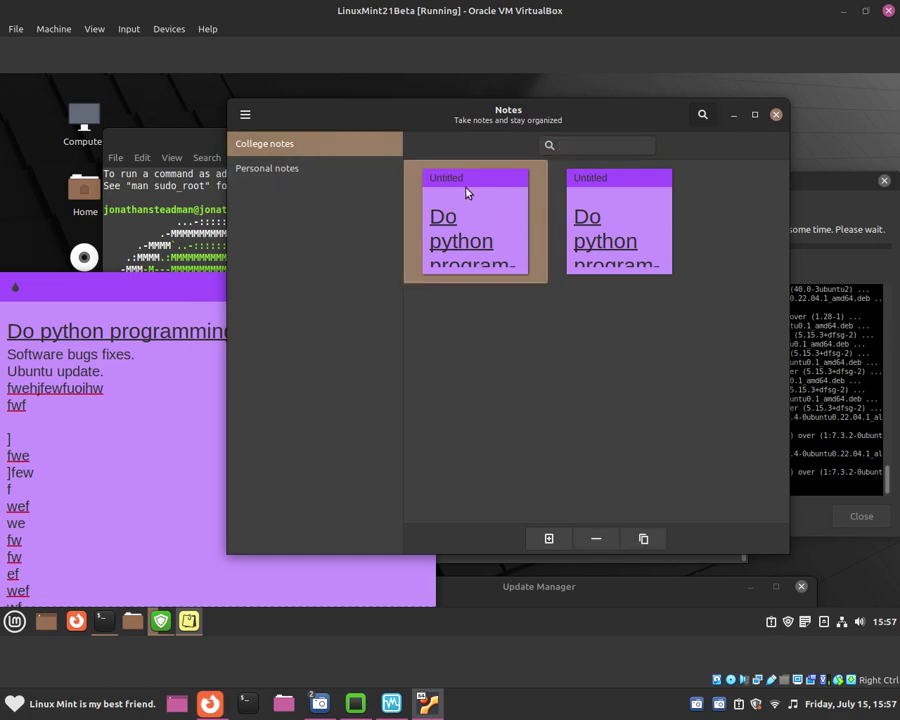
Rename the first purple College note to 'Python work'
double_click(466, 192)
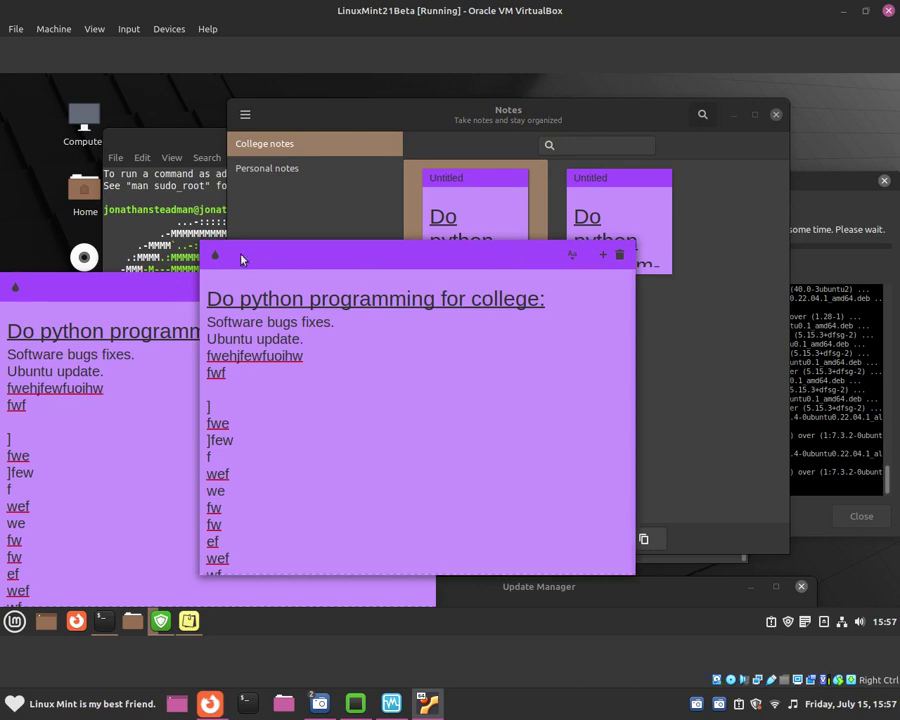
click(234, 255)
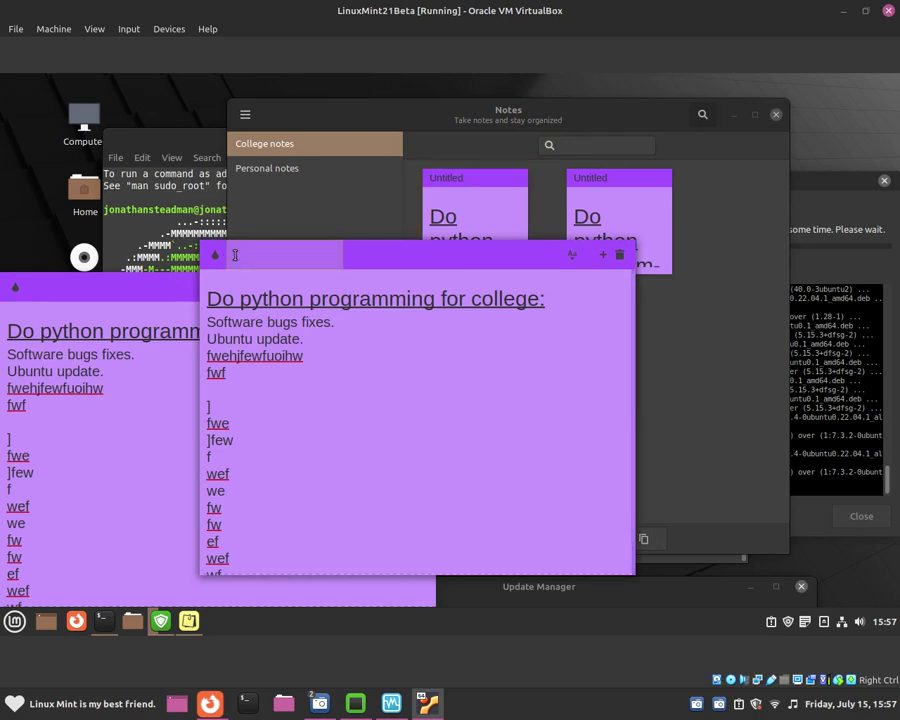
click(245, 273)
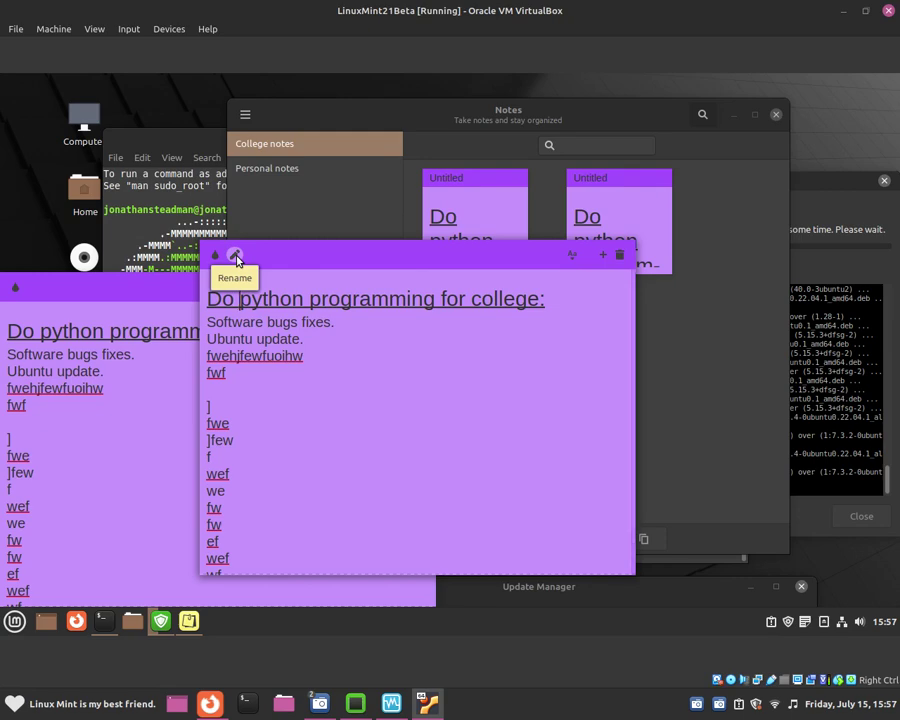
click(236, 257)
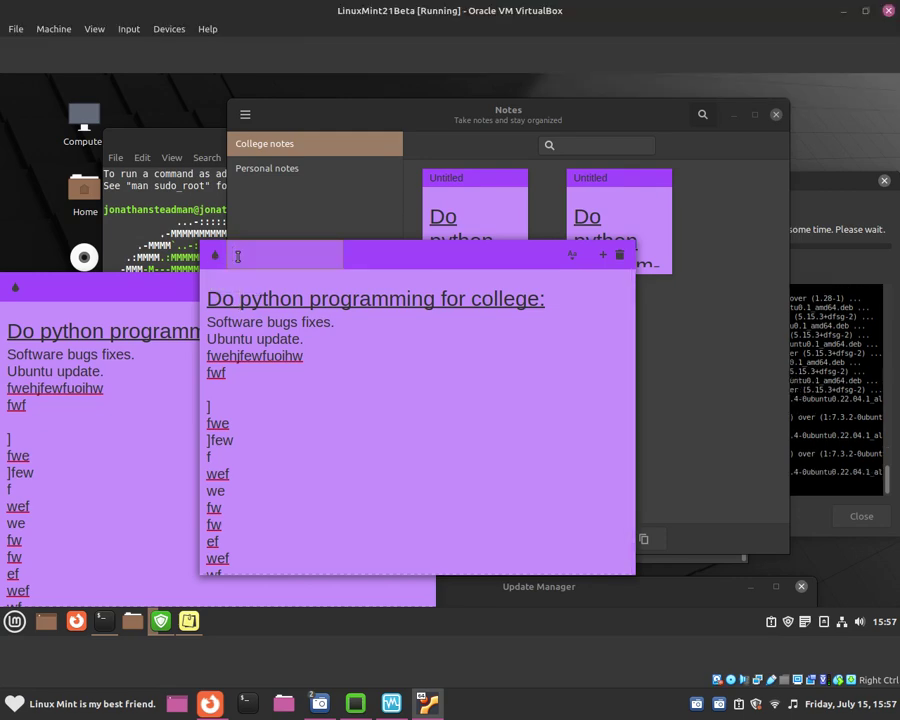
text(Python)
key(BackSpace)
text(on work)
click(239, 298)
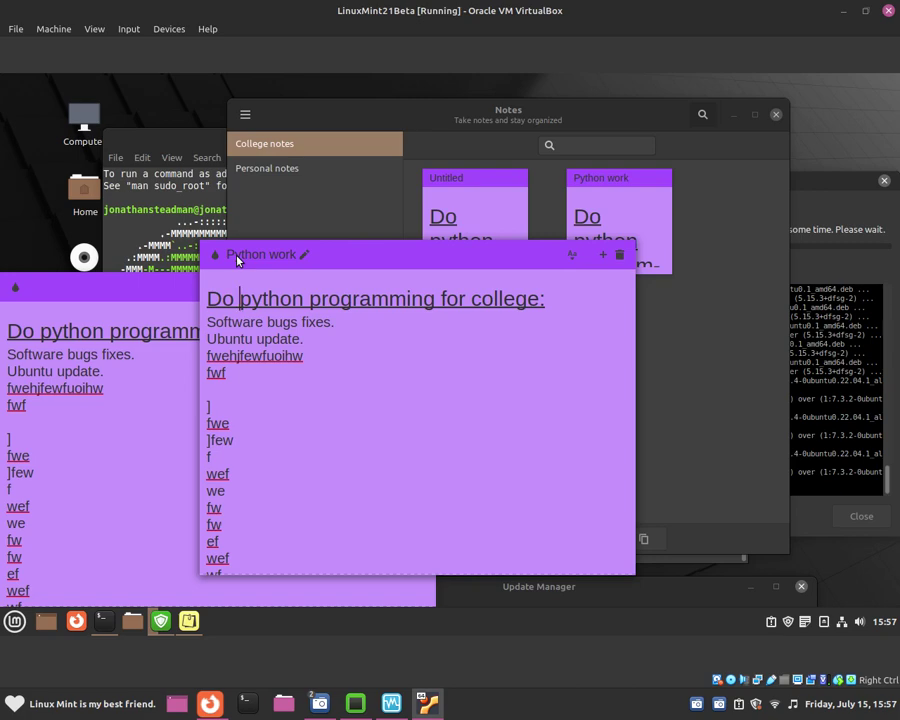
Move the Python work note aside and switch to the Personal notes group
click(590, 192)
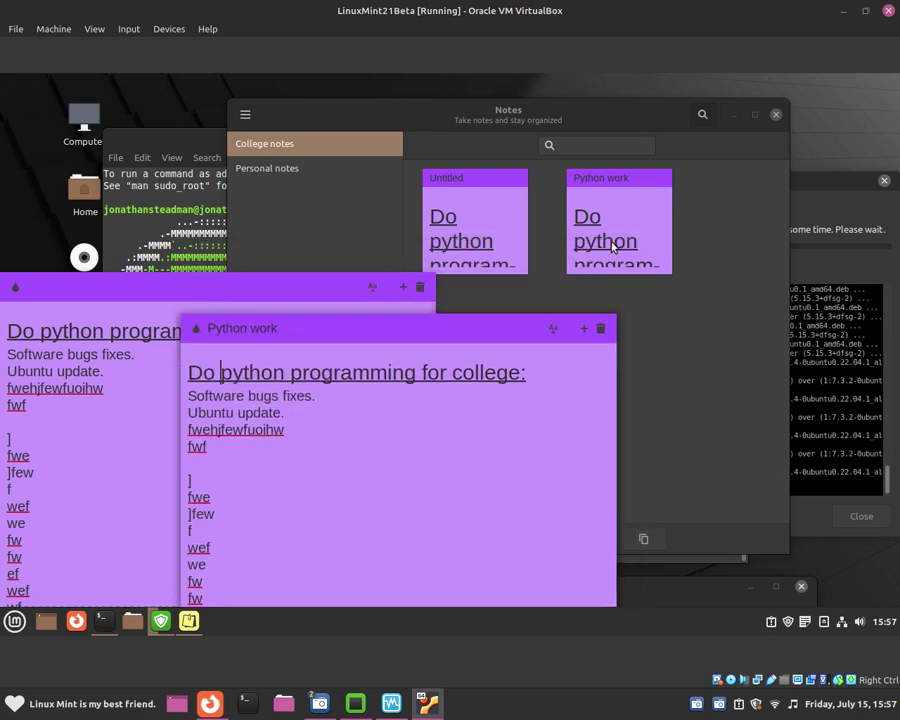
click(598, 192)
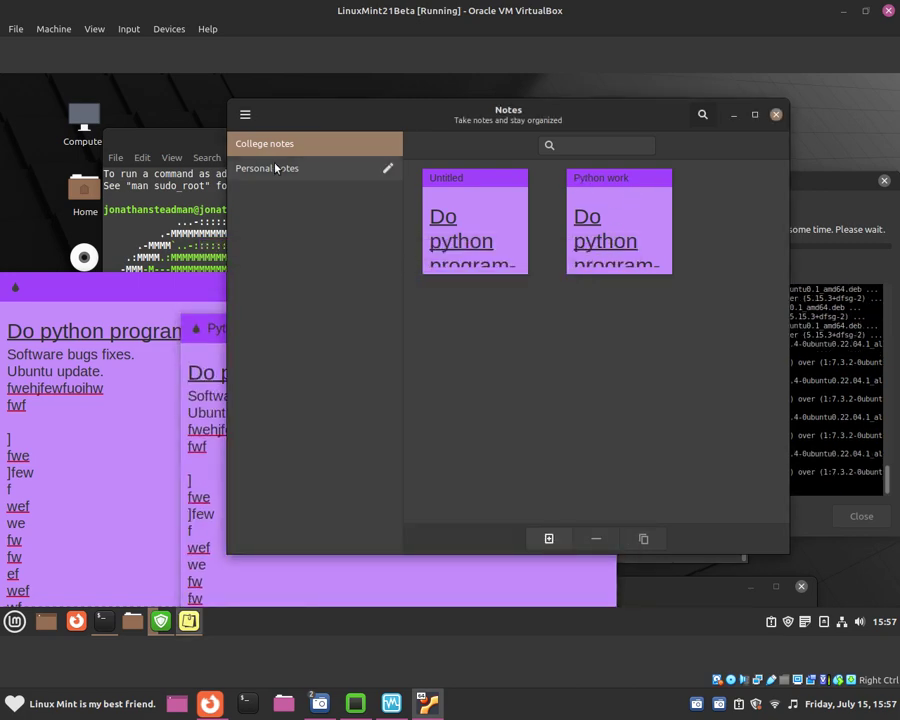
click(277, 168)
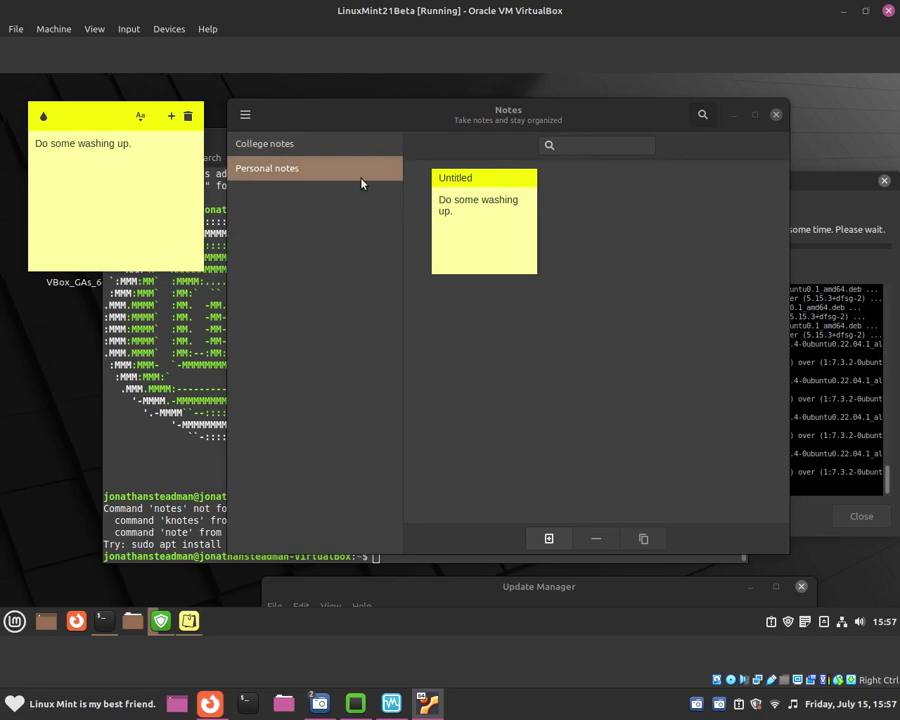
Title the yellow 'Do some washing up.' note 'Washing'
click(488, 192)
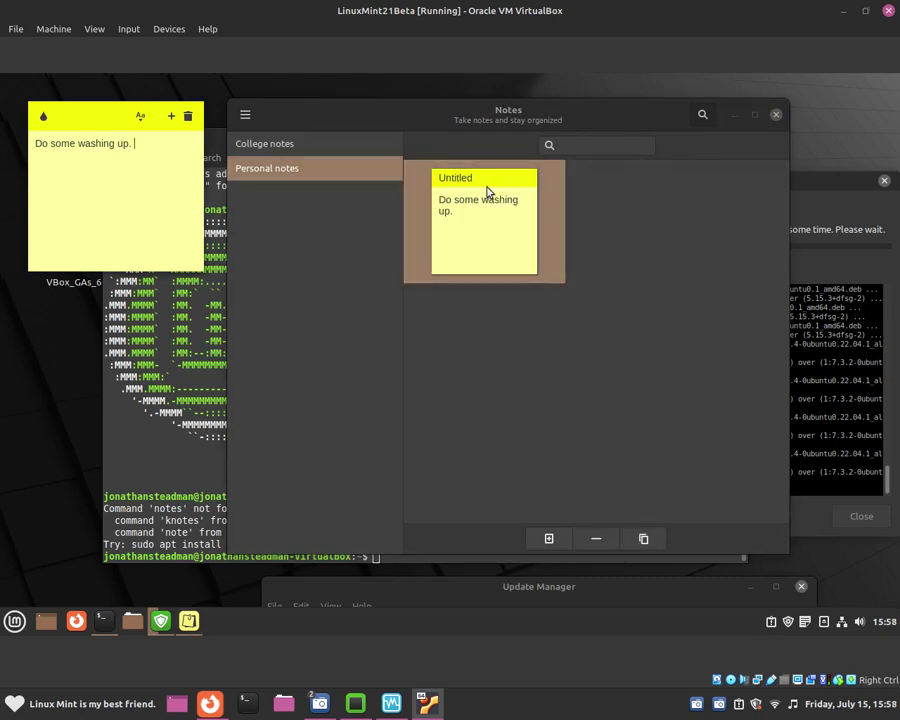
drag(116, 114, 489, 251)
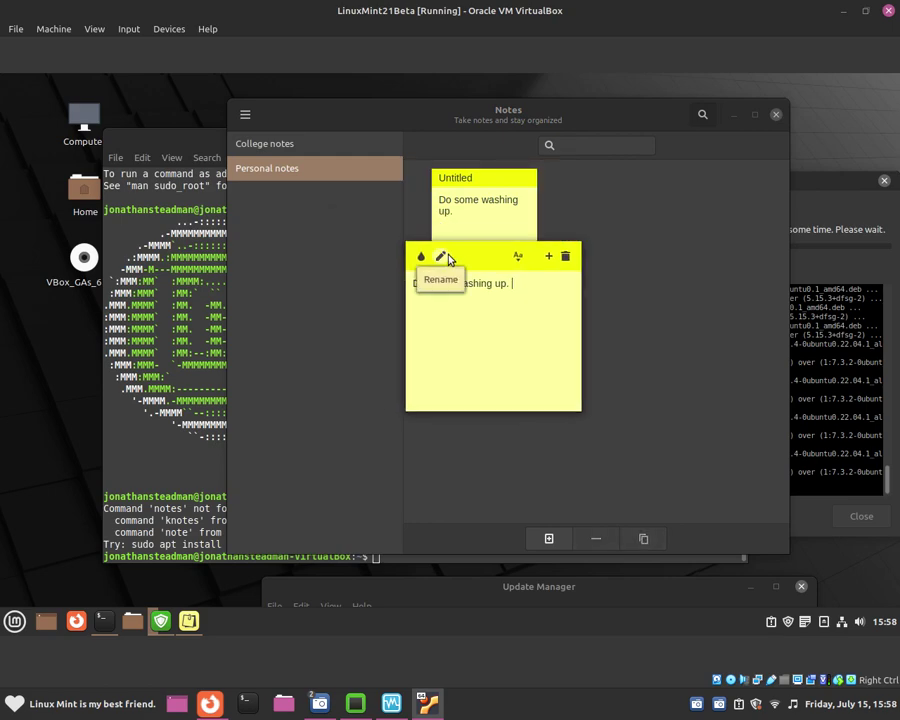
click(440, 256)
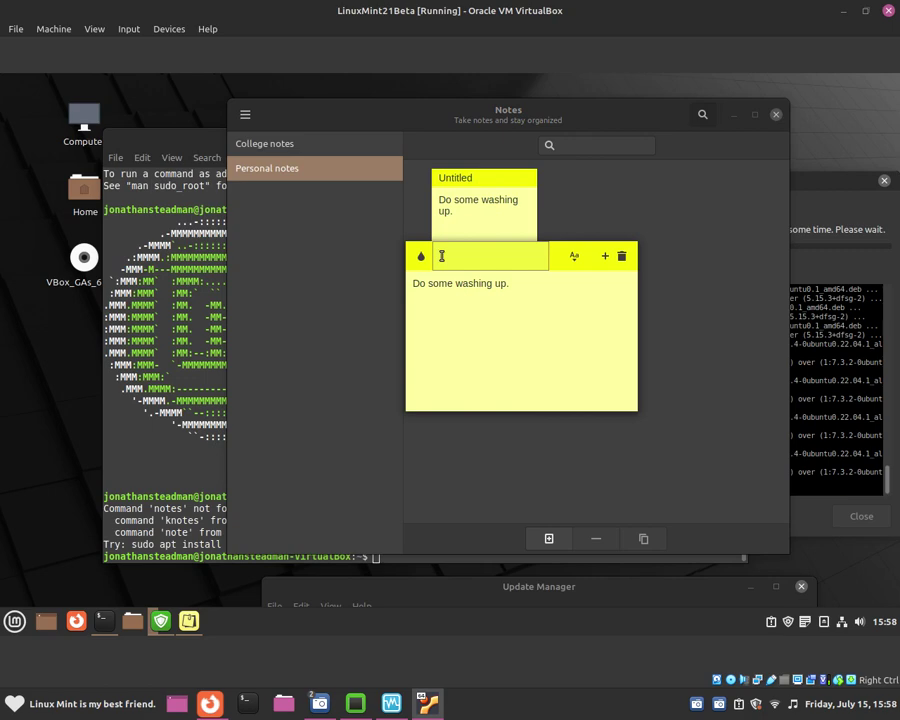
text(Washing)
key(Return)
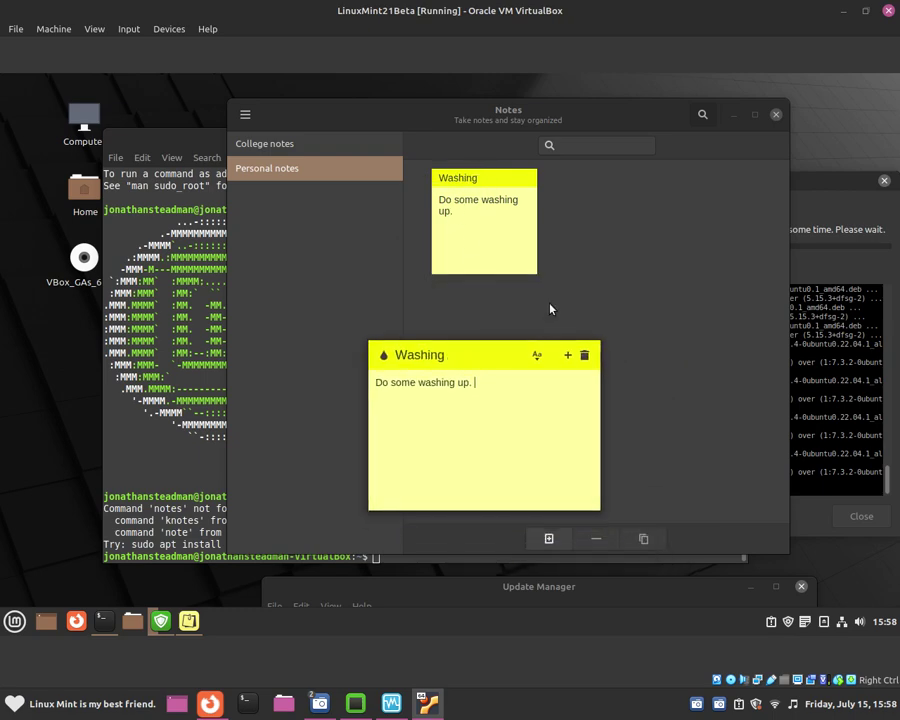
drag(630, 118, 609, 121)
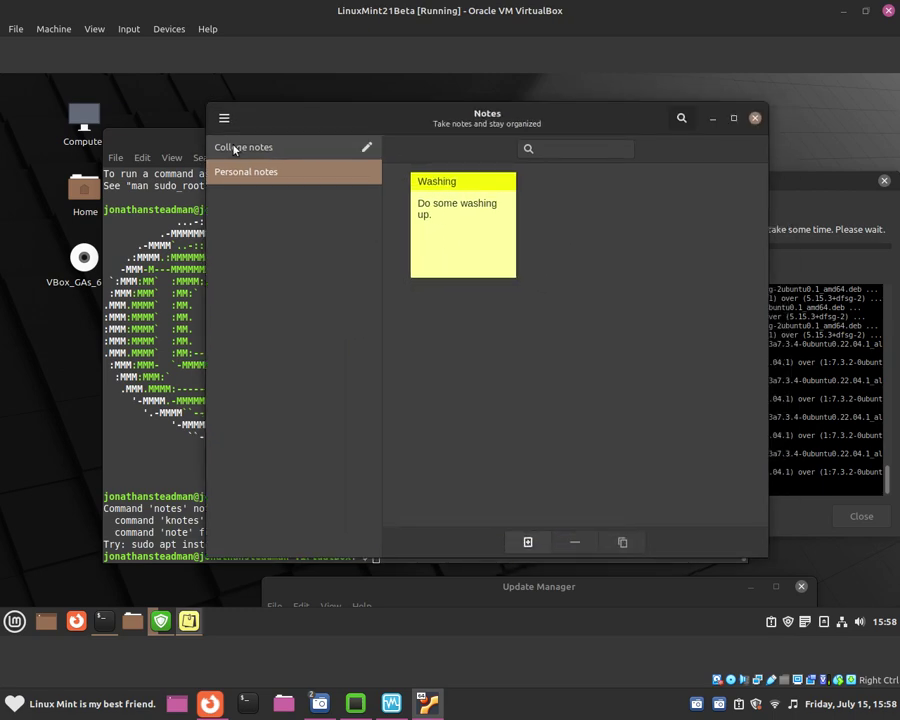
From College notes, search for 'washing', select the Washing result, then clear the search
click(232, 147)
click(566, 148)
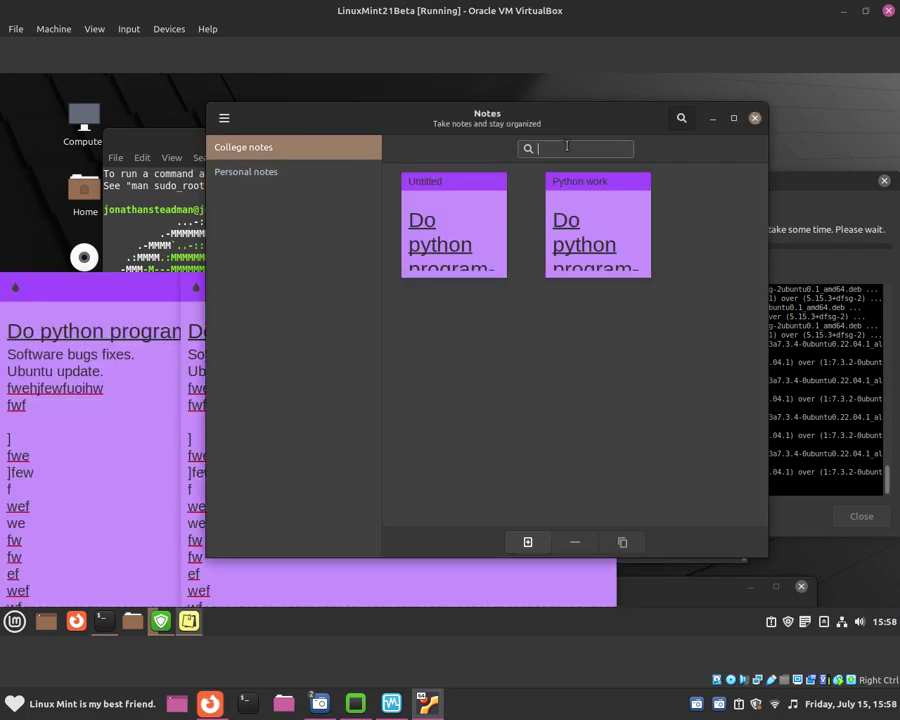
text(washing)
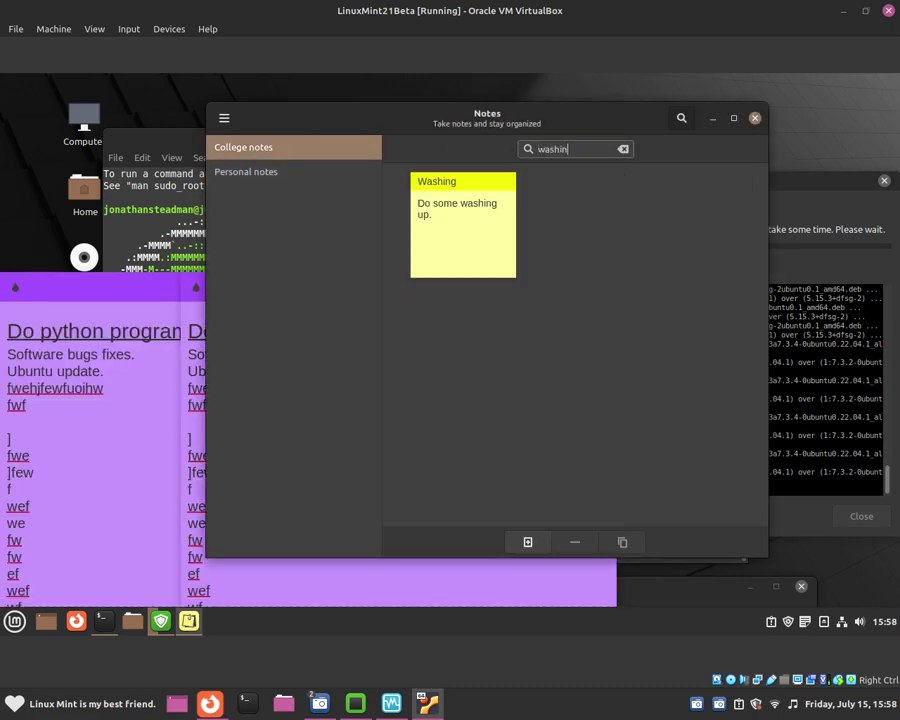
click(500, 183)
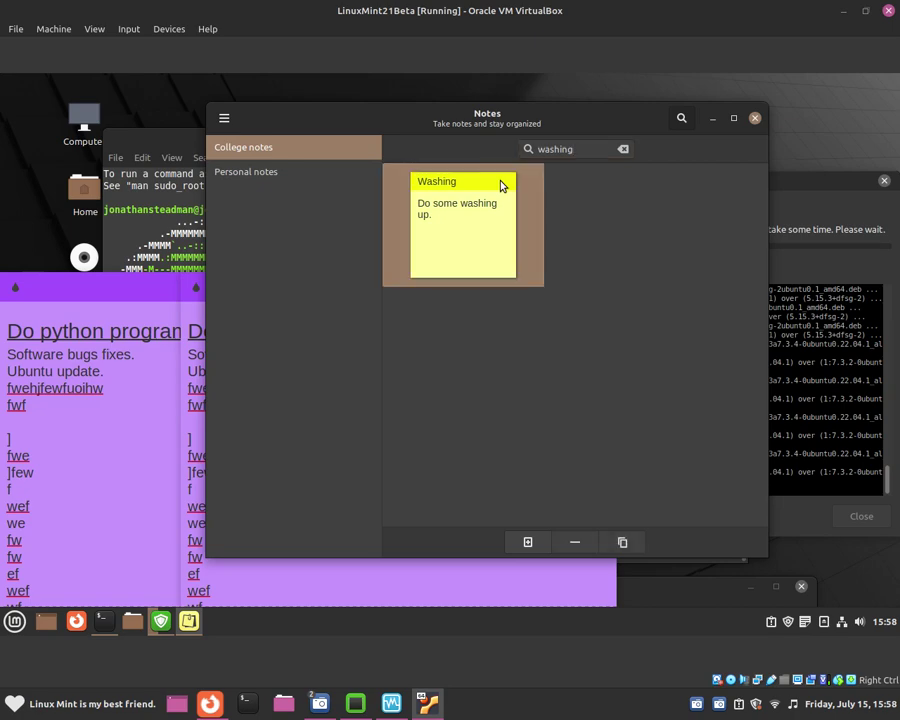
double_click(584, 148)
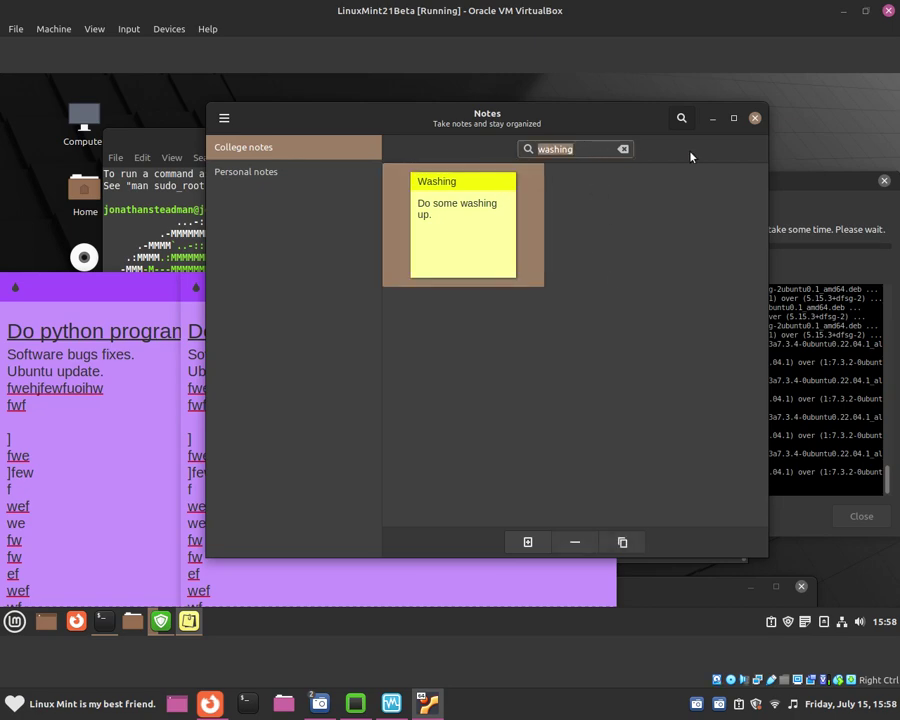
click(623, 148)
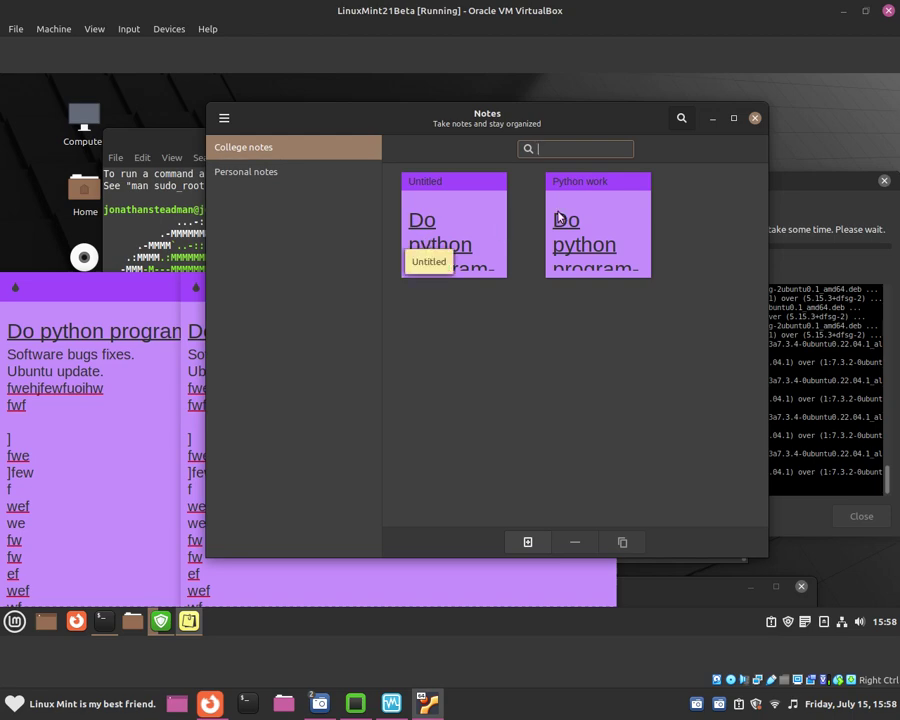
Search 'washing' again and select the yellow Washing note
text(washing)
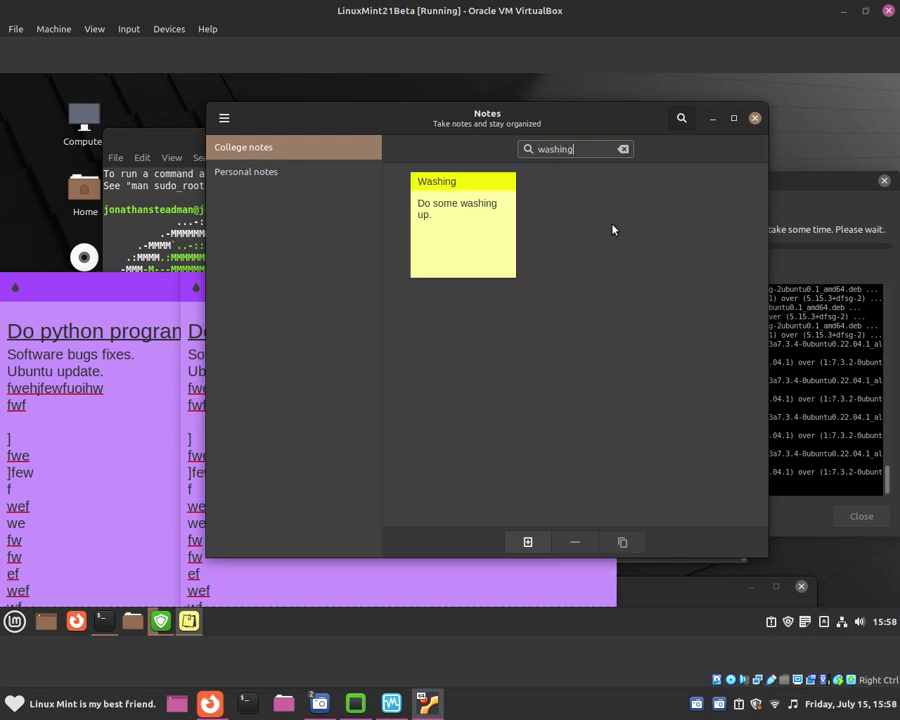
click(498, 255)
mouse_move(533, 124)
mouse_down()
mouse_move(519, 123)
mouse_move(519, 112)
mouse_up()
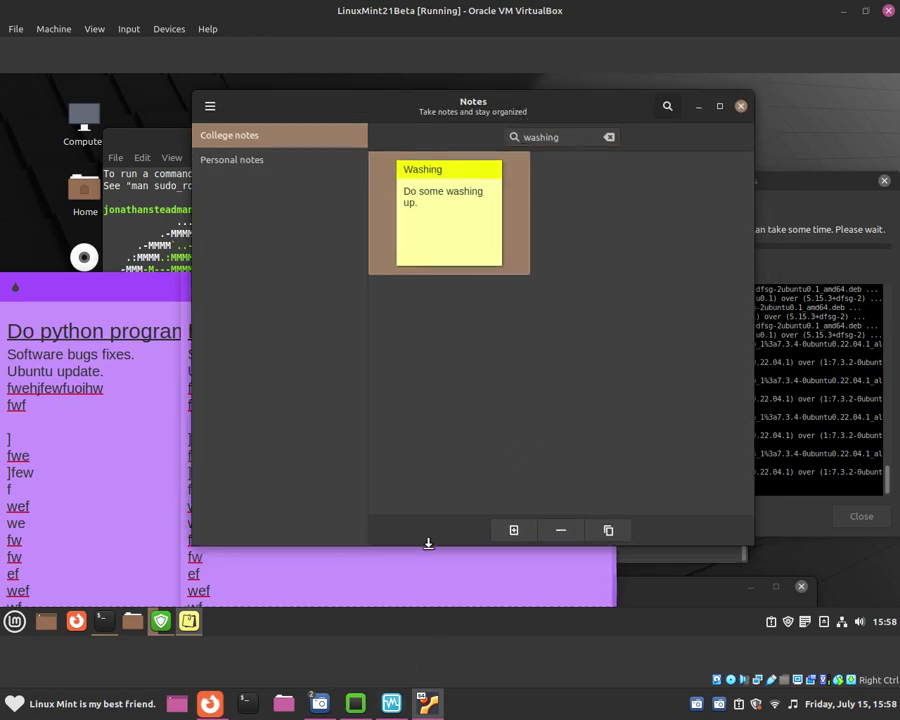
Close the notes manager window and reposition the Python work note
click(741, 106)
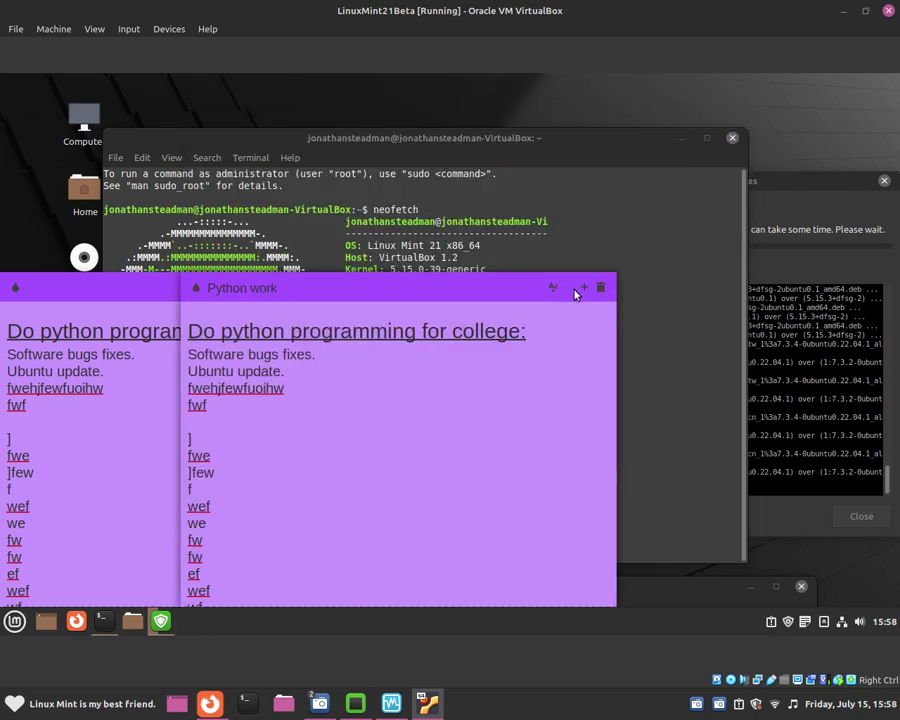
drag(443, 290, 555, 158)
drag(623, 167, 532, 301)
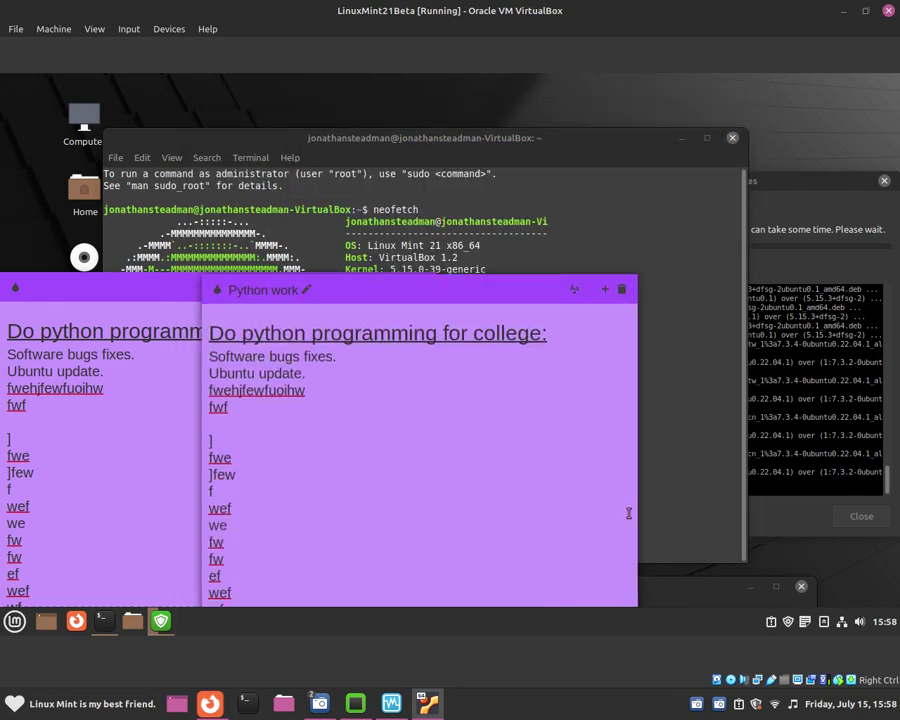
Quit Notes from its tray icon menu
right_click(803, 625)
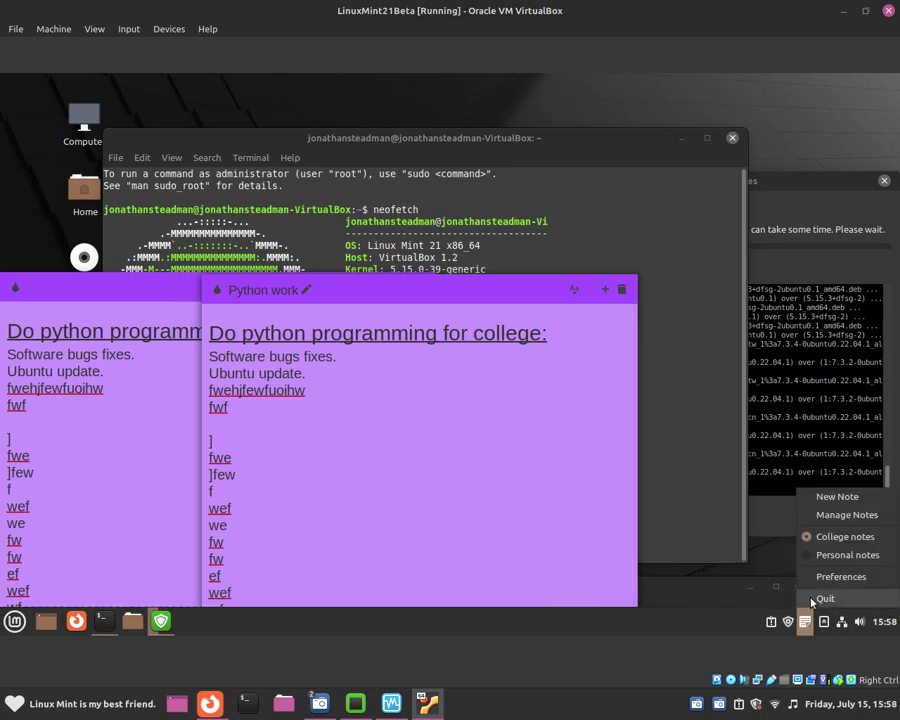
click(814, 598)
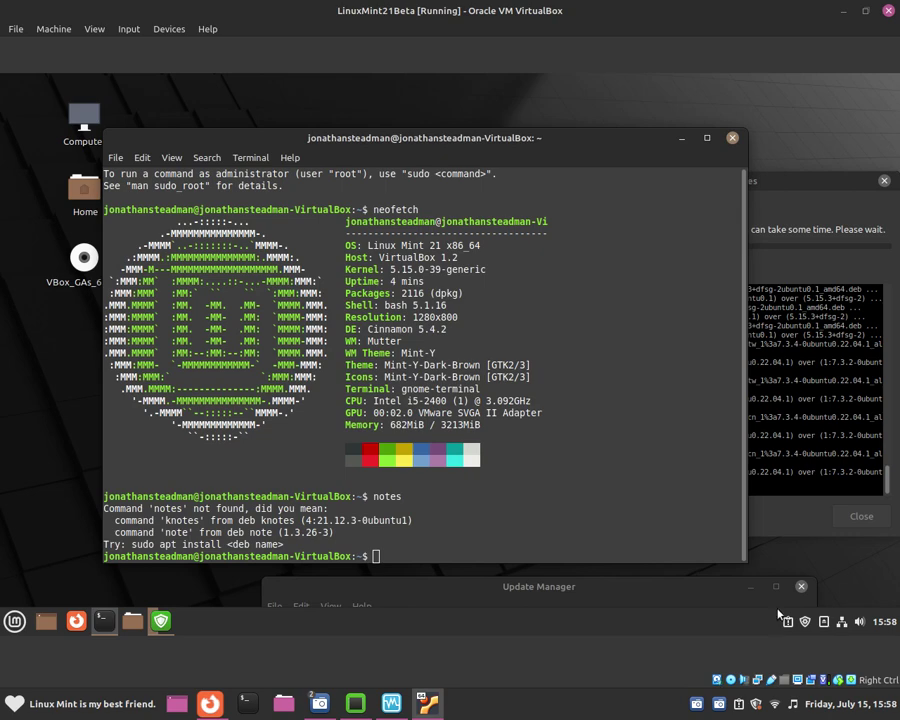
right_click(700, 621)
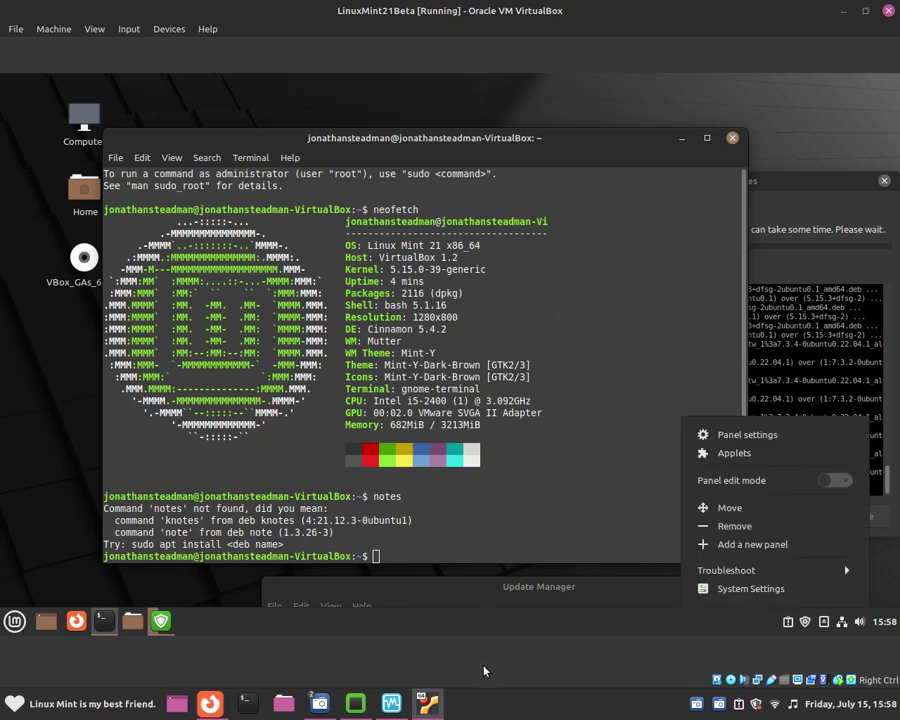
Bring the running SimpleScreenRecorder window back and position it near the top centre of the screen
click(330, 705)
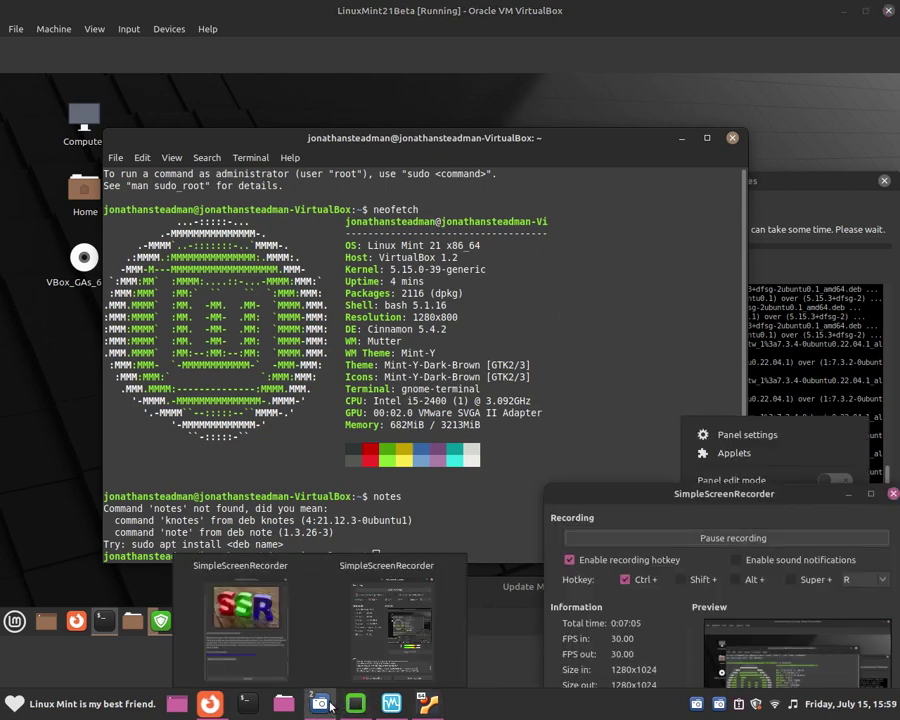
drag(657, 535, 633, 168)
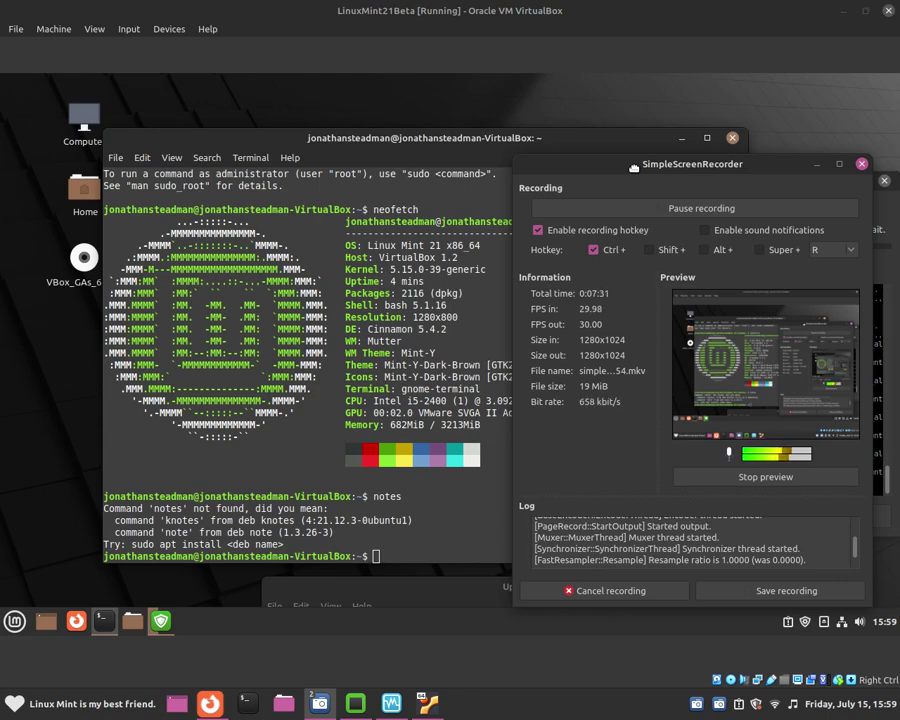
drag(634, 167, 550, 148)
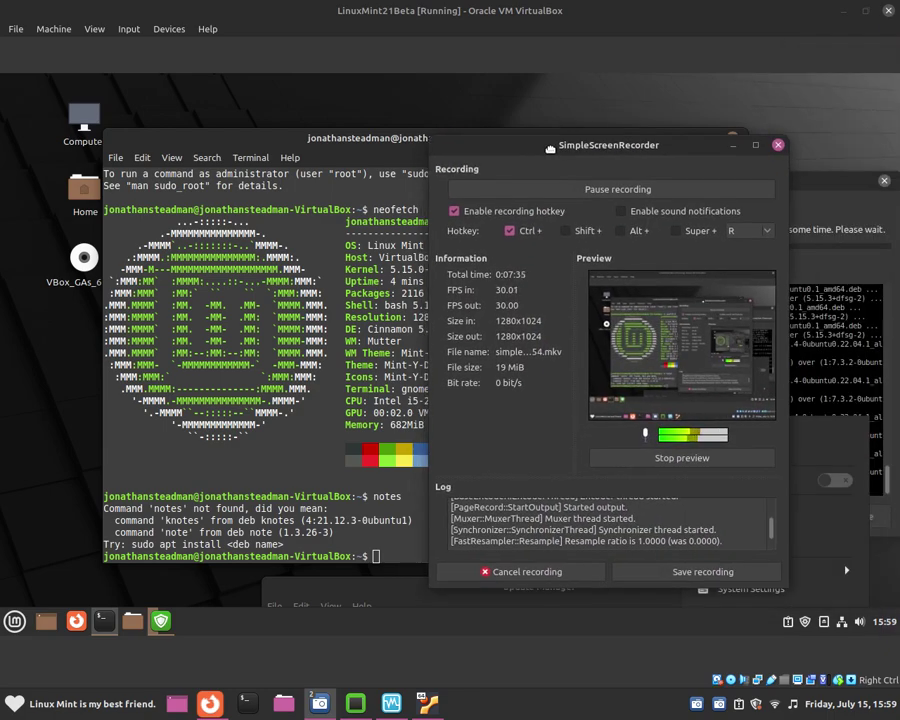
drag(550, 146, 555, 139)
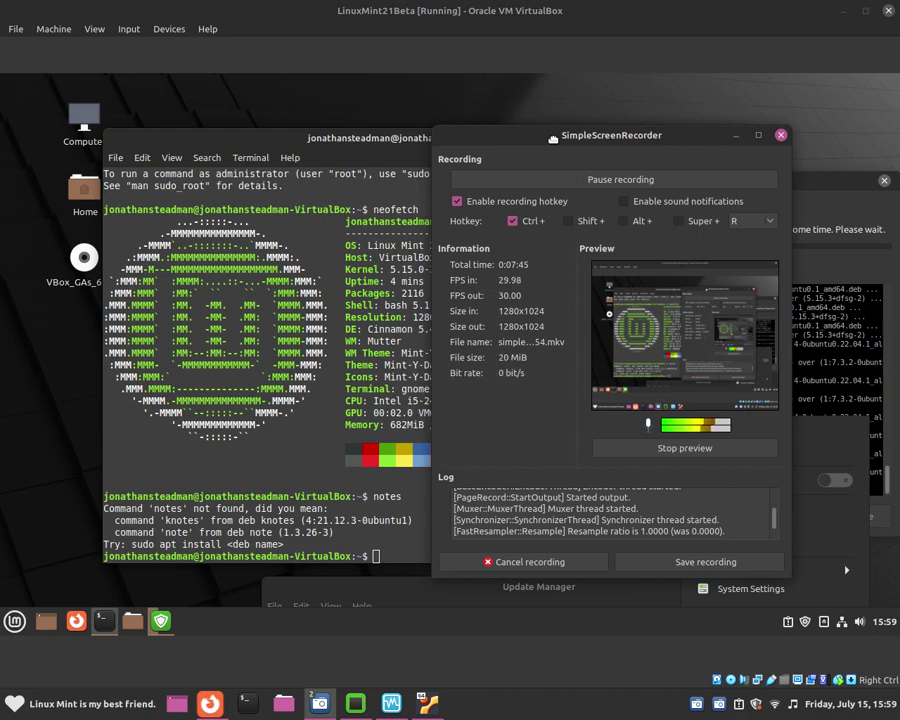